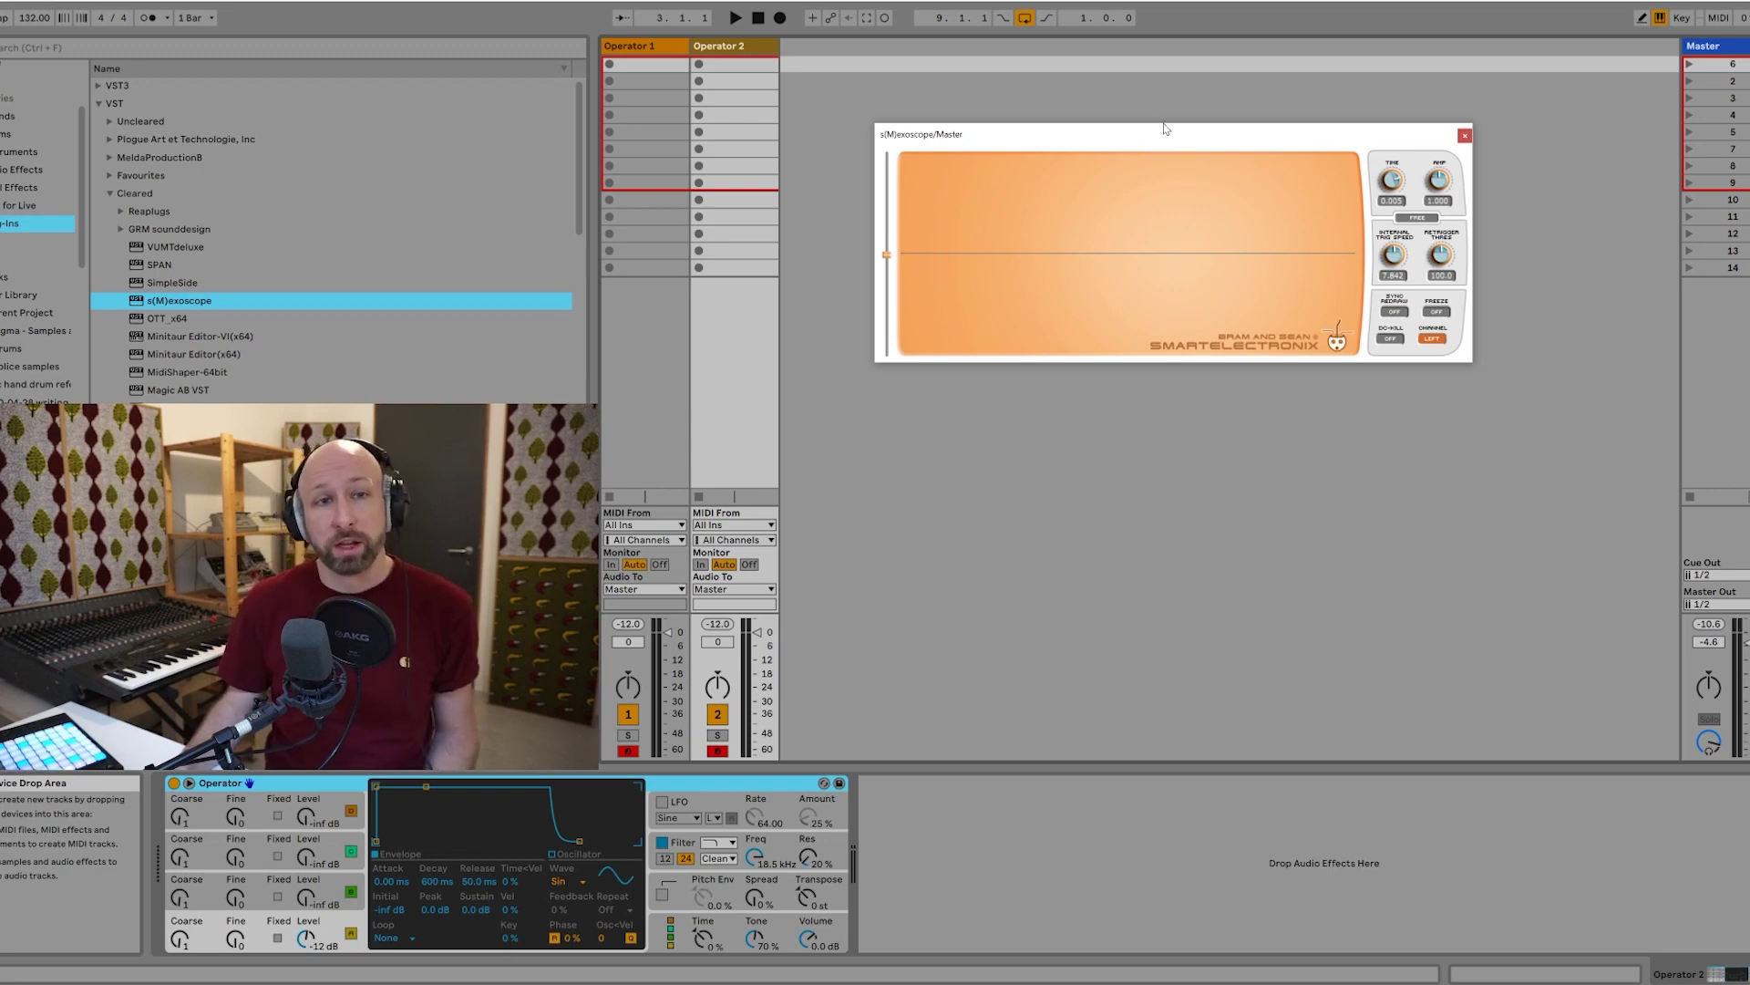
Fix Operator 1's oscillator A at 100 Hz and lengthen the scope's time span.
click(663, 64)
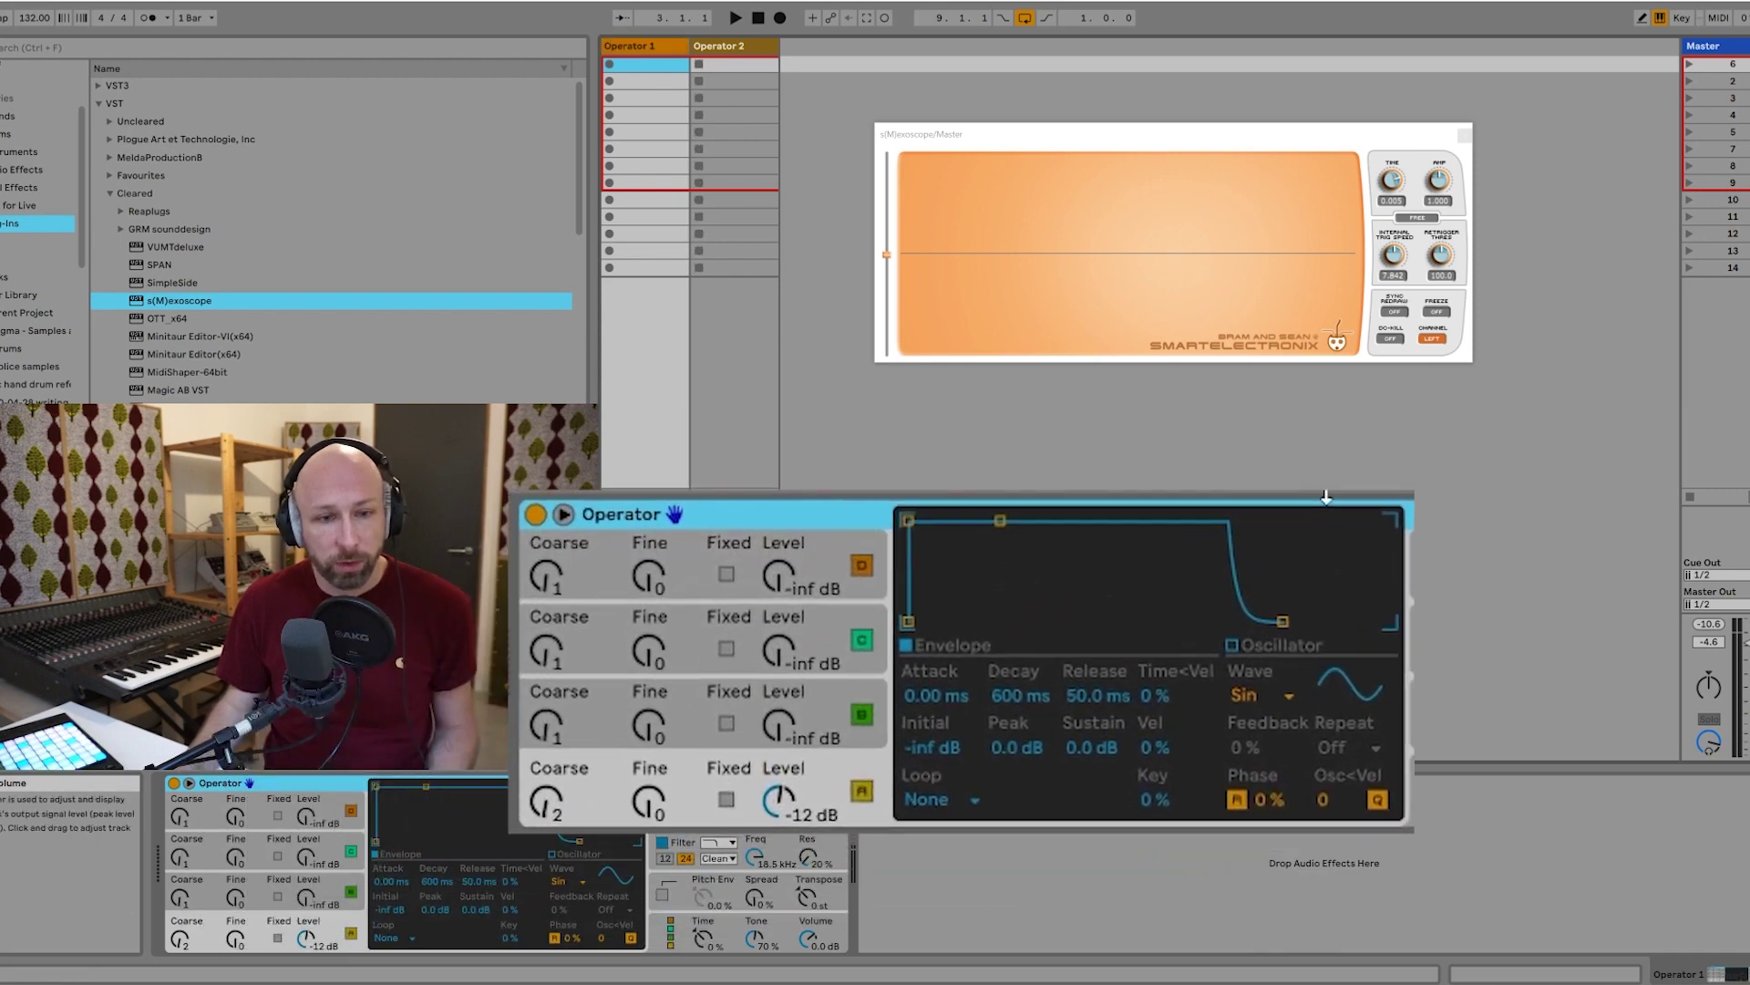
click(278, 937)
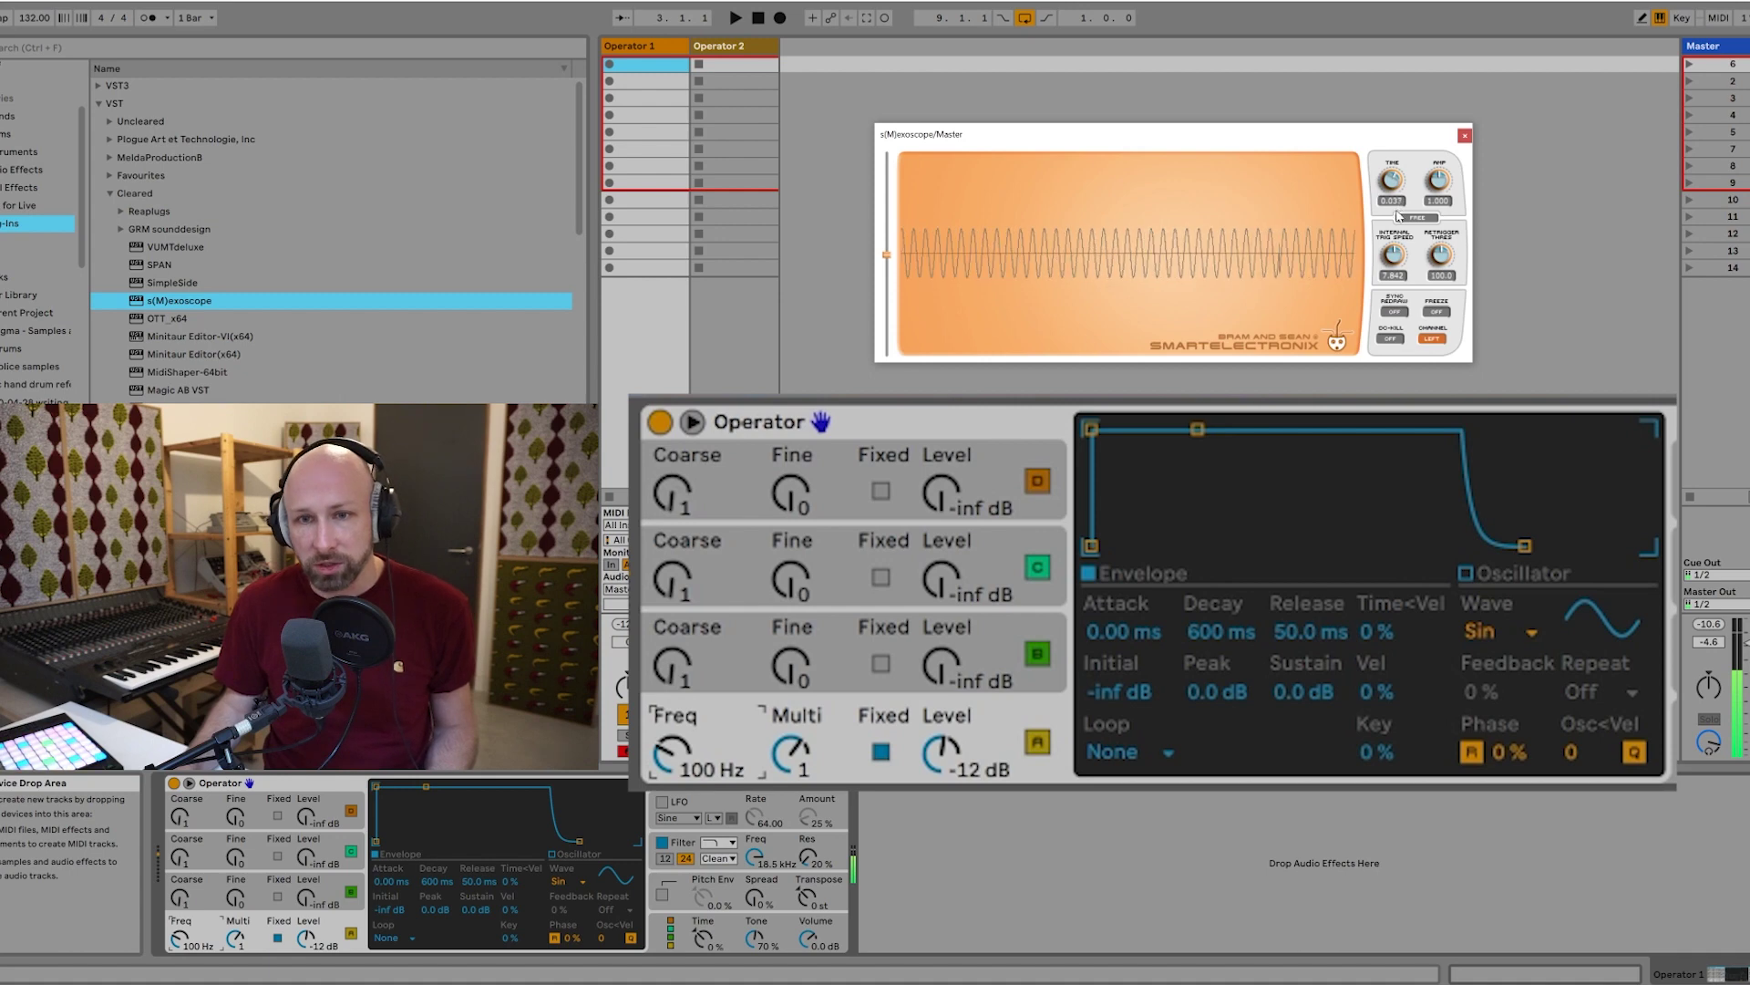
drag(1398, 214, 1405, 231)
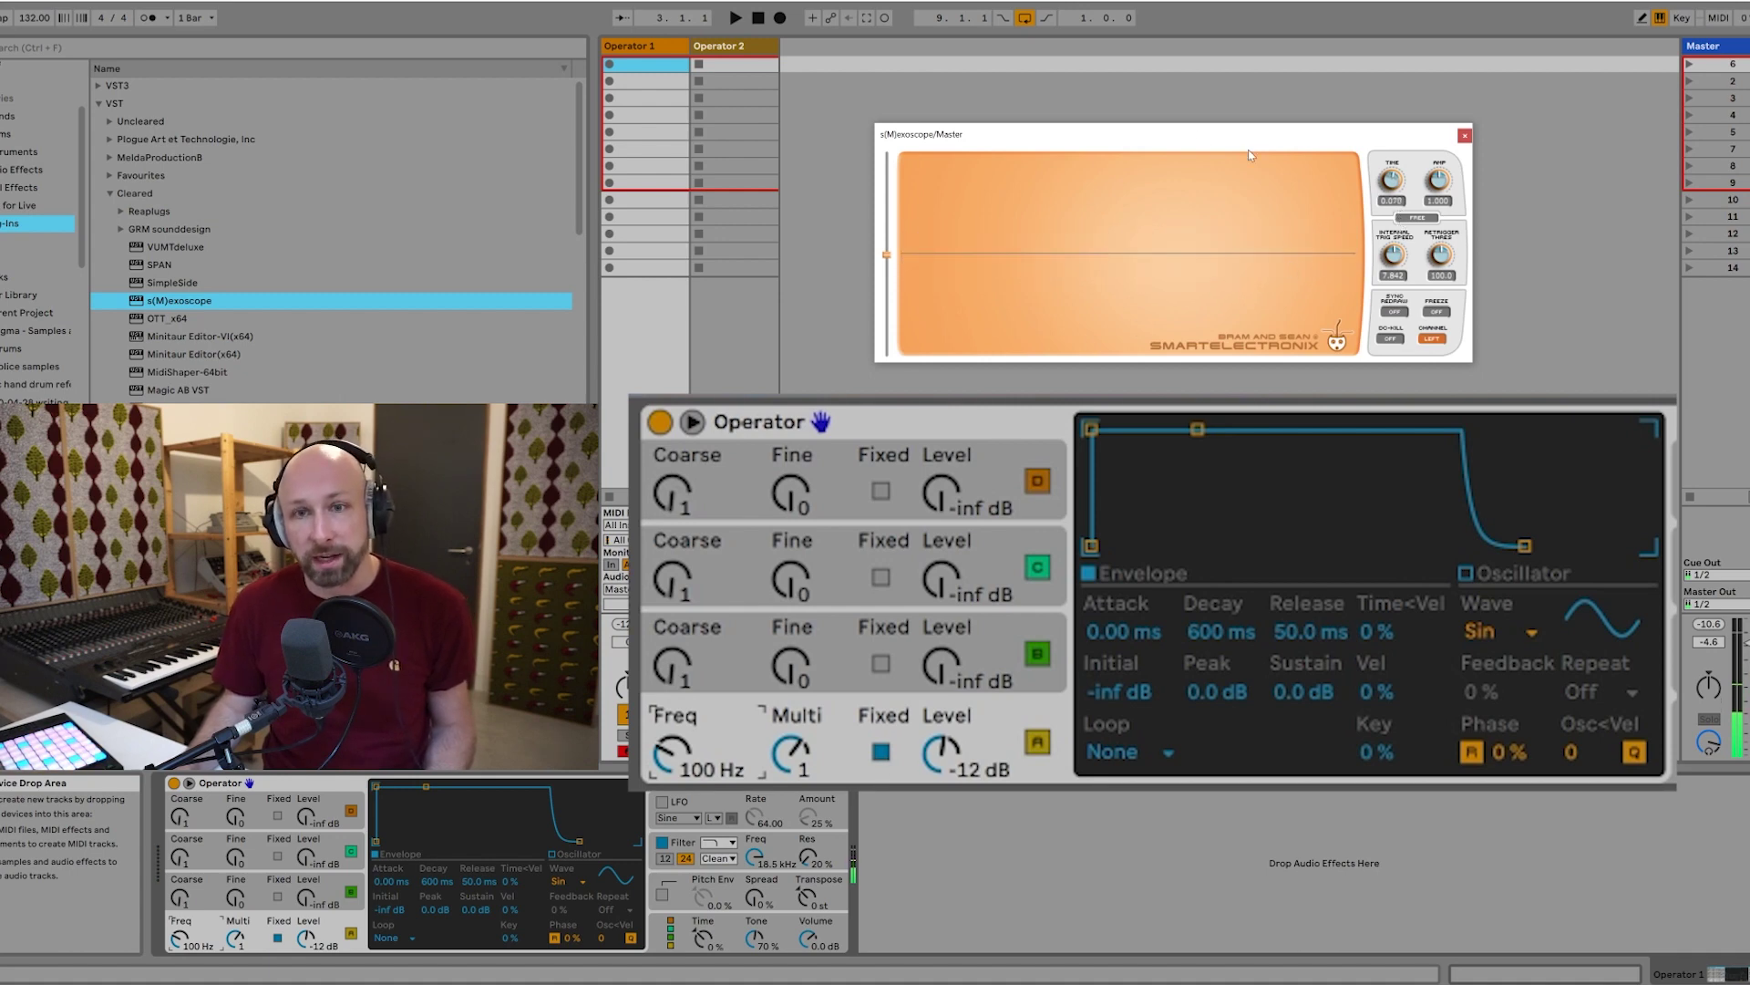
Switch Operator 2's oscillator A to Fixed mode and enter 500 Hz as its frequency.
click(718, 45)
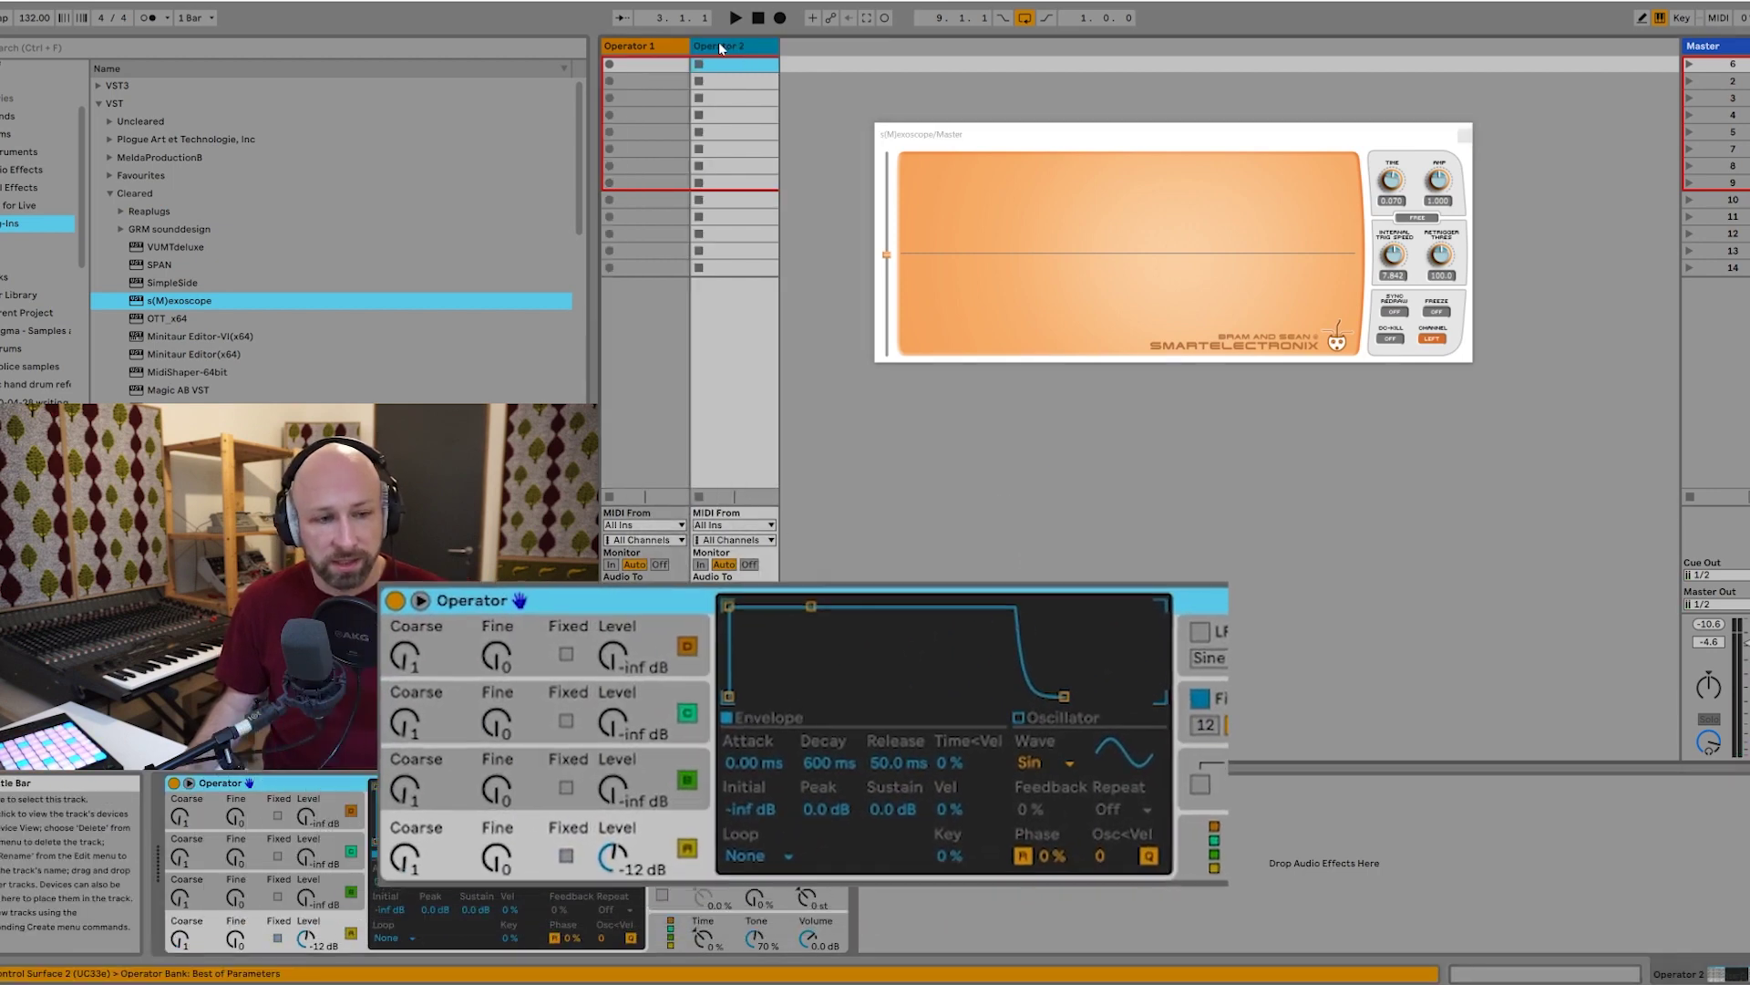
click(278, 937)
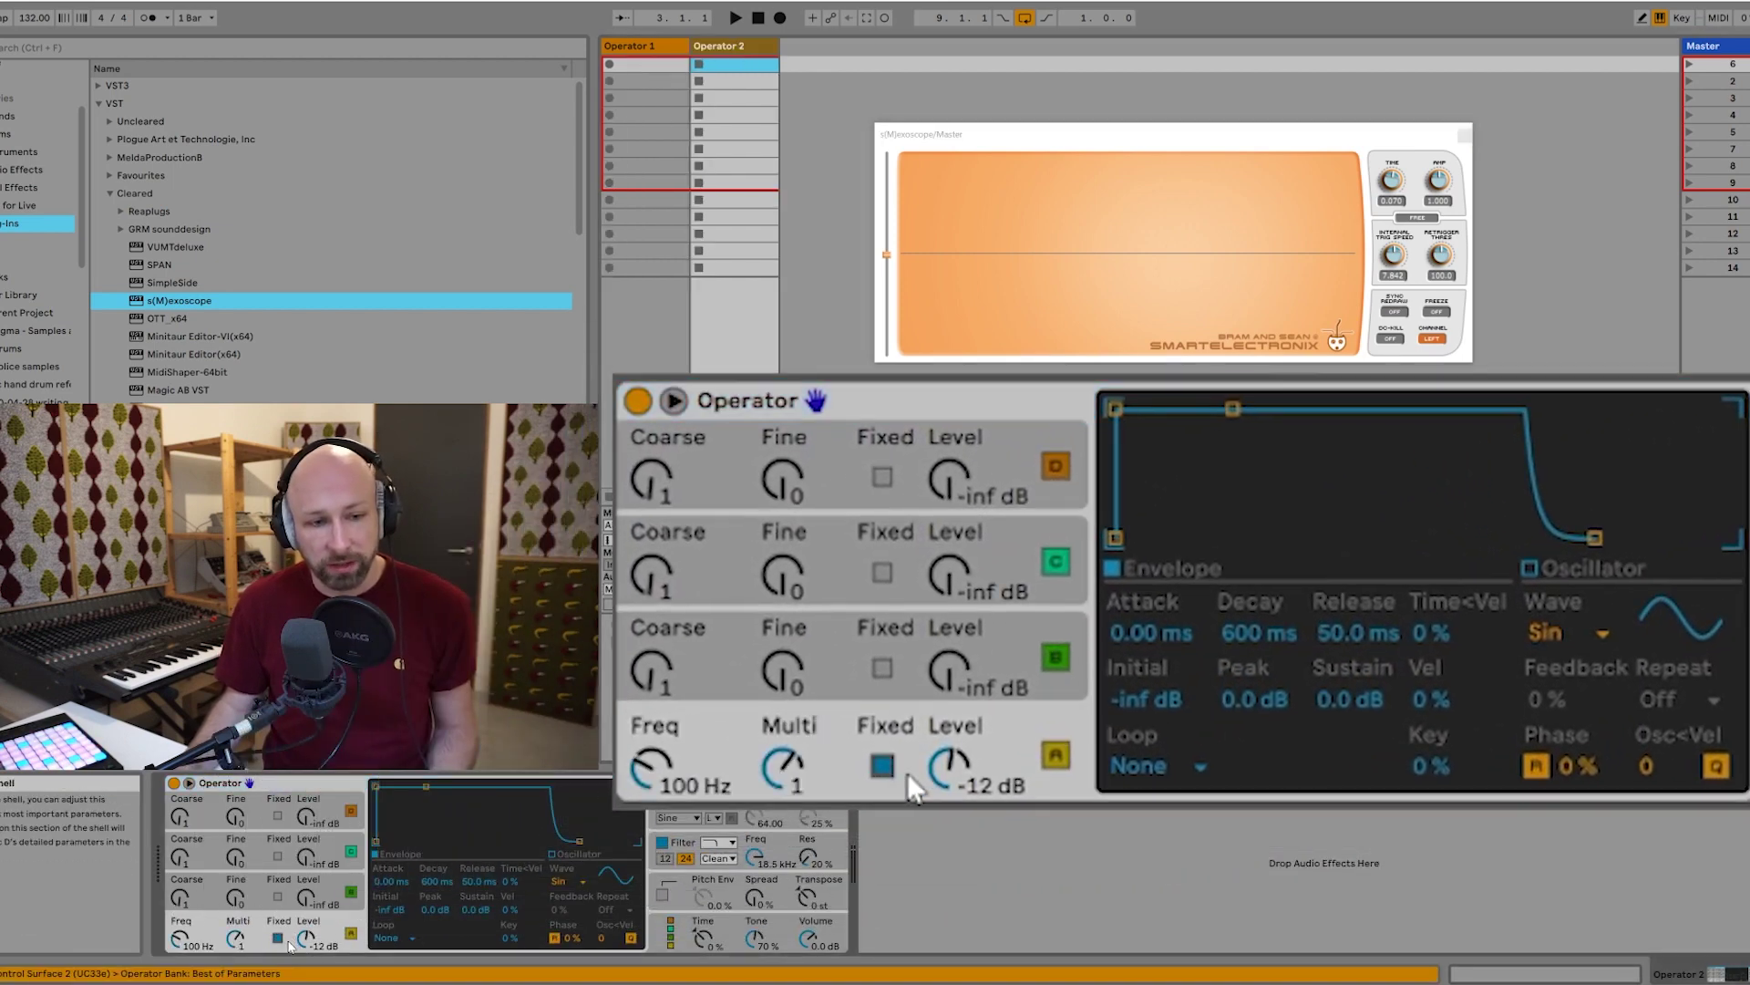
click(179, 939)
text(500)
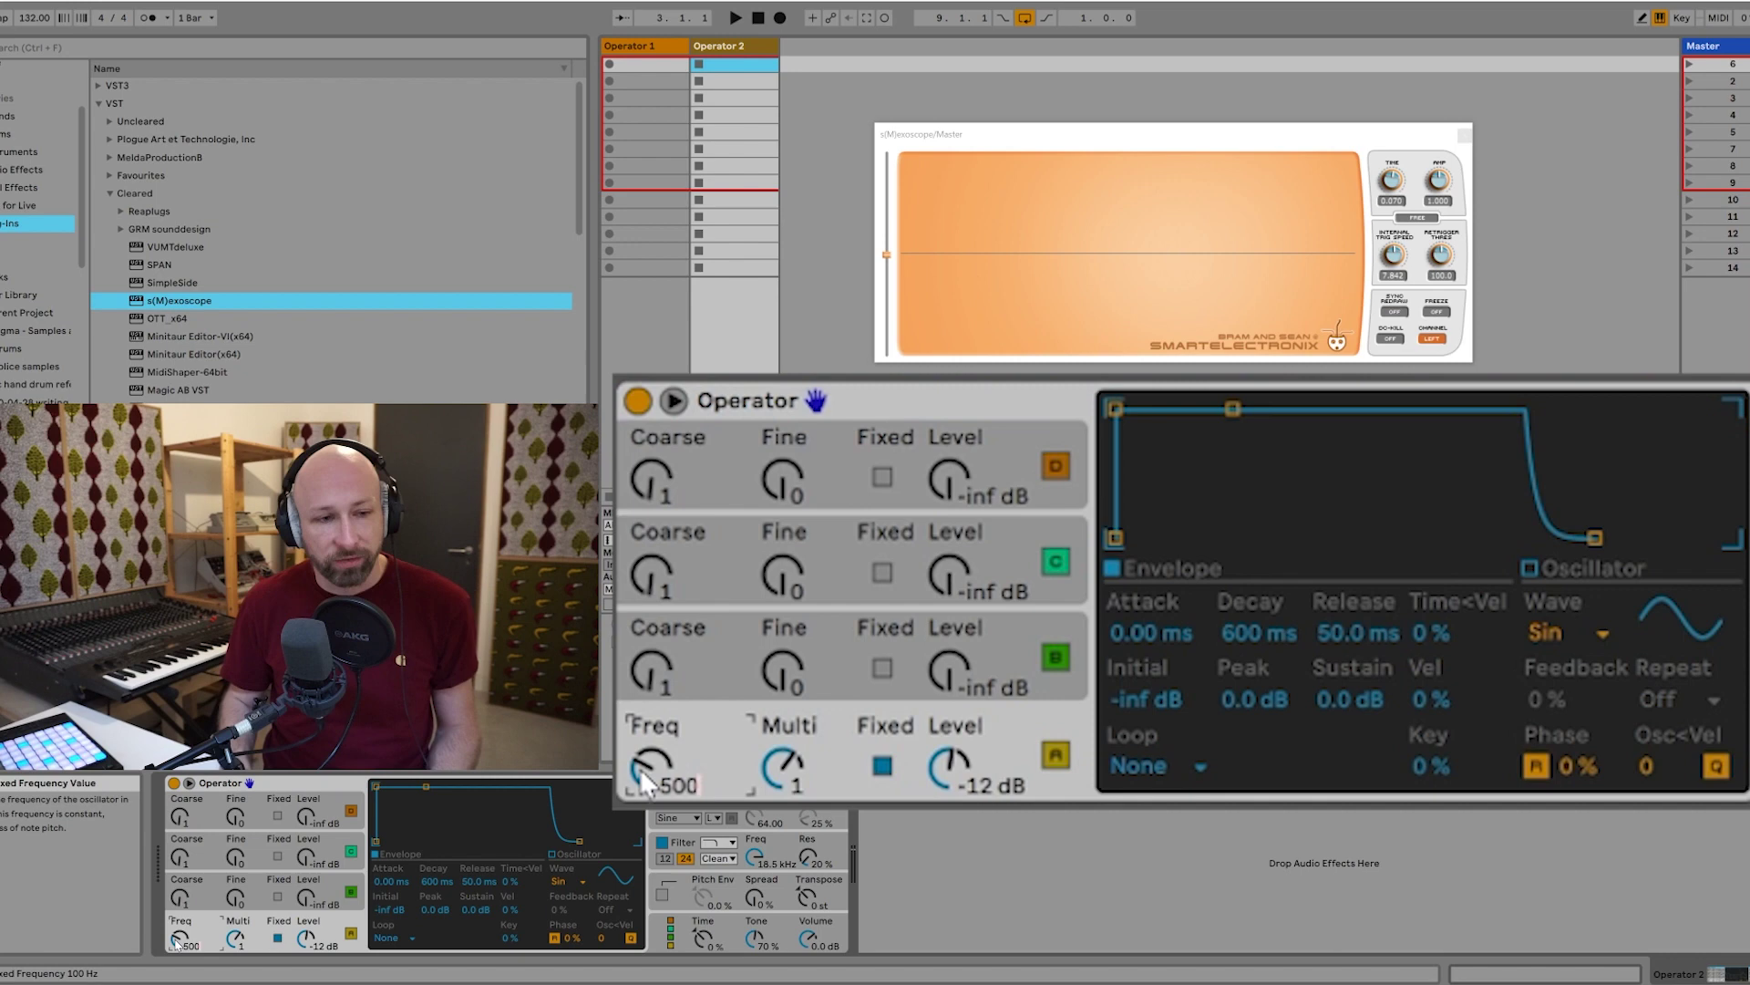
key(Return)
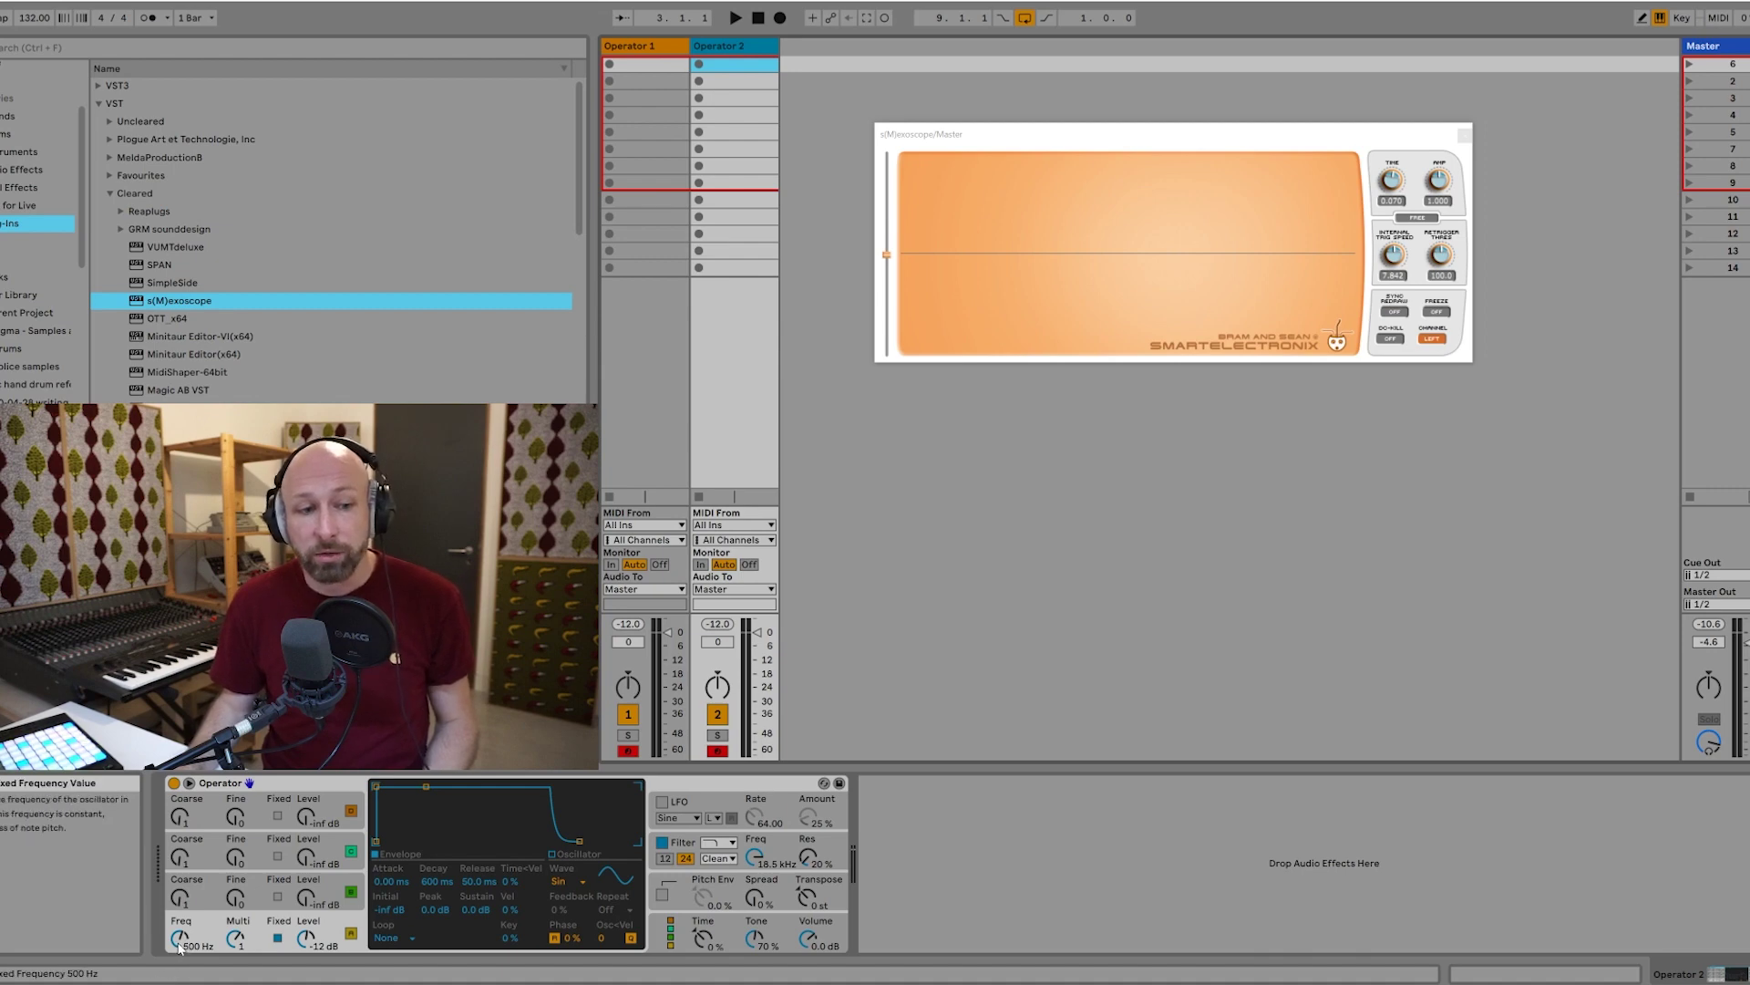
Lower Operator 2's fixed frequency to 106 Hz and shorten the scope time to 0.030.
click(642, 48)
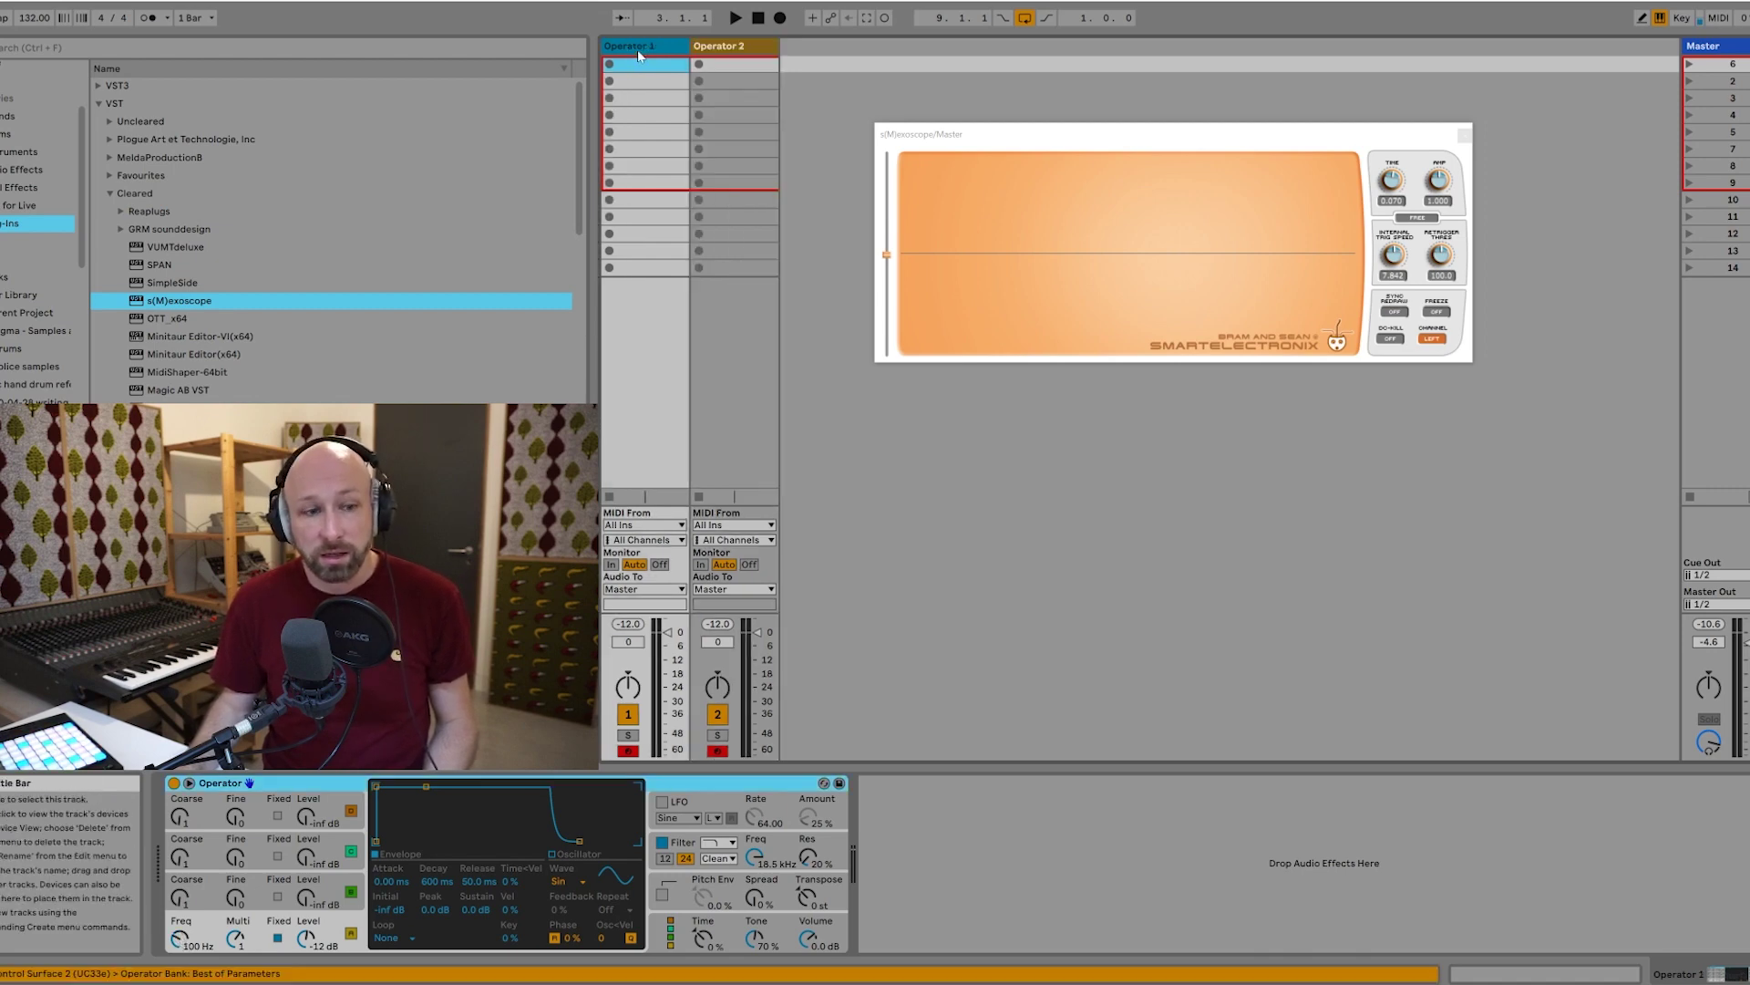
click(744, 47)
drag(1103, 131, 1121, 134)
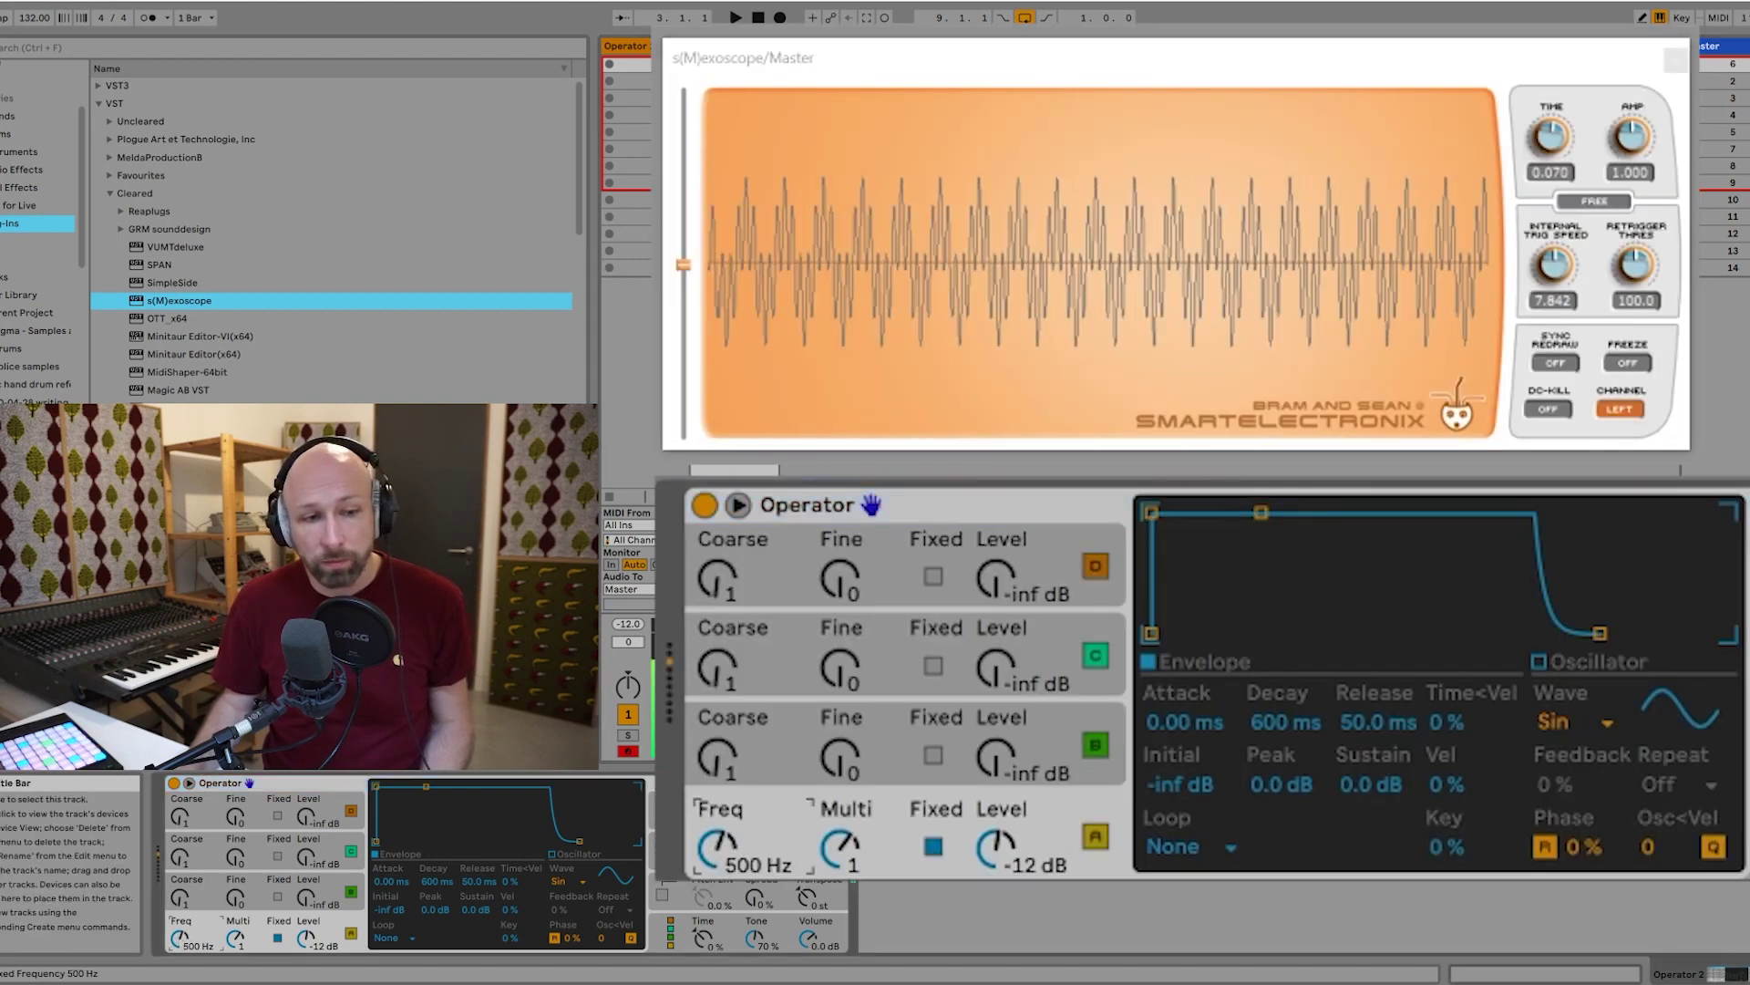
drag(181, 938, 181, 984)
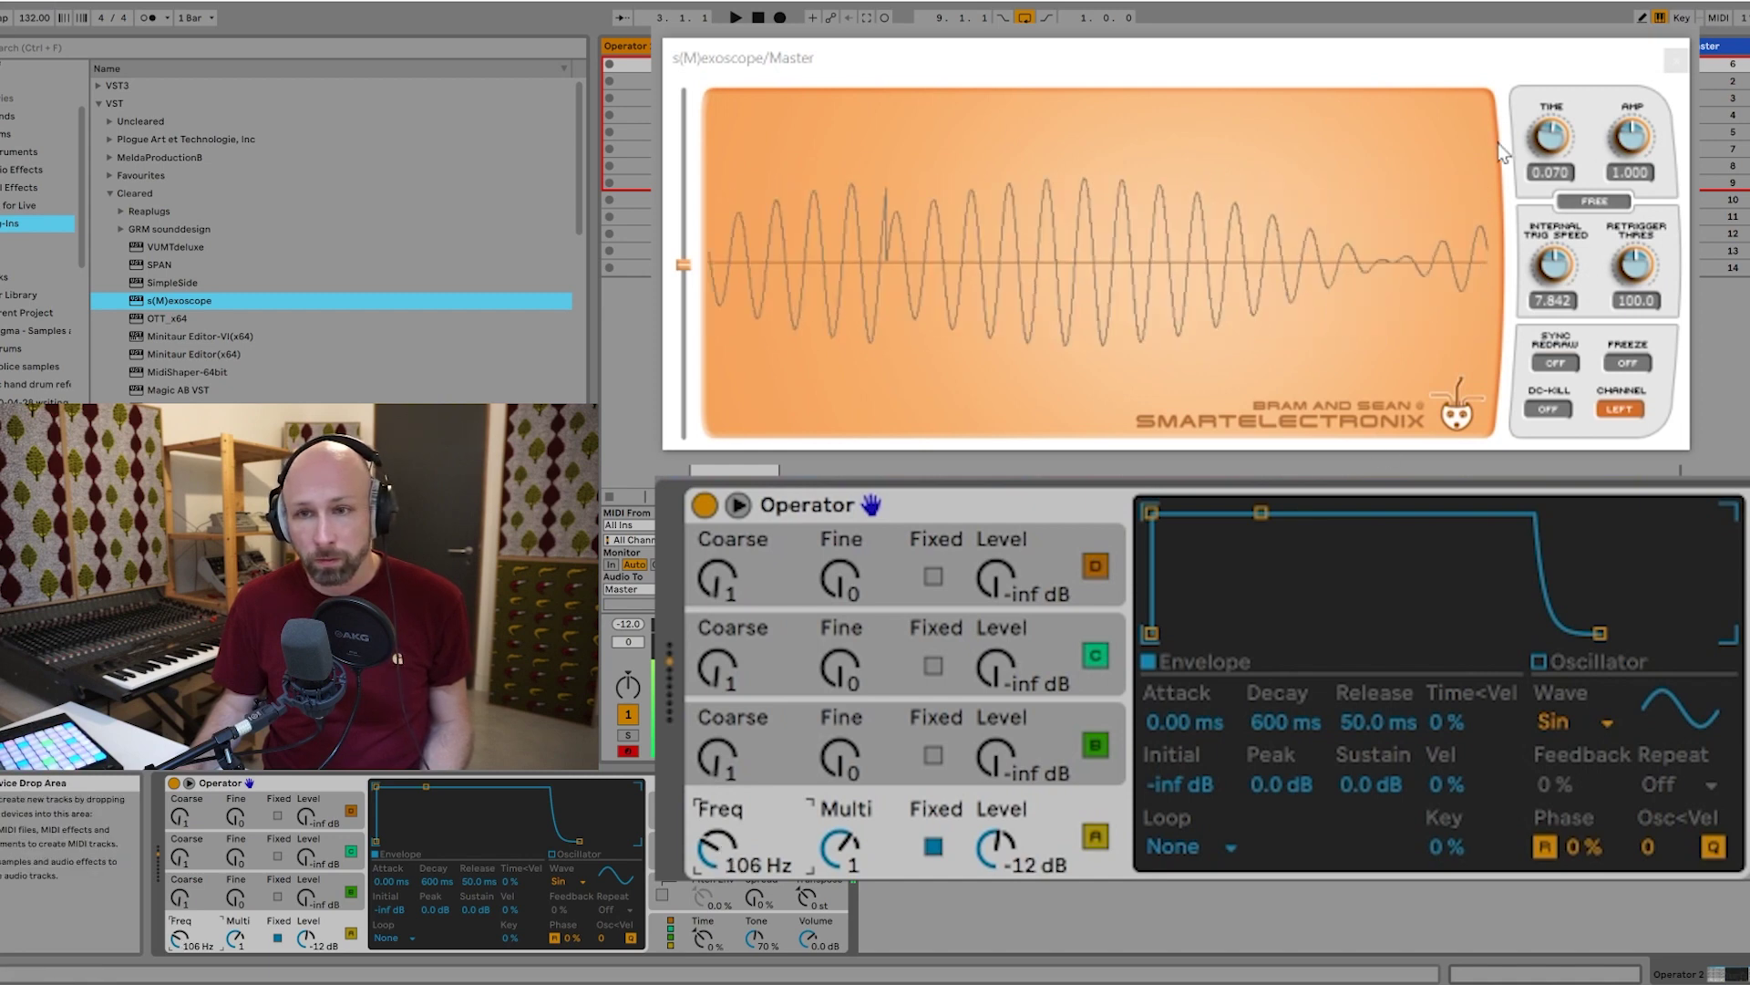
drag(1551, 140, 1551, 146)
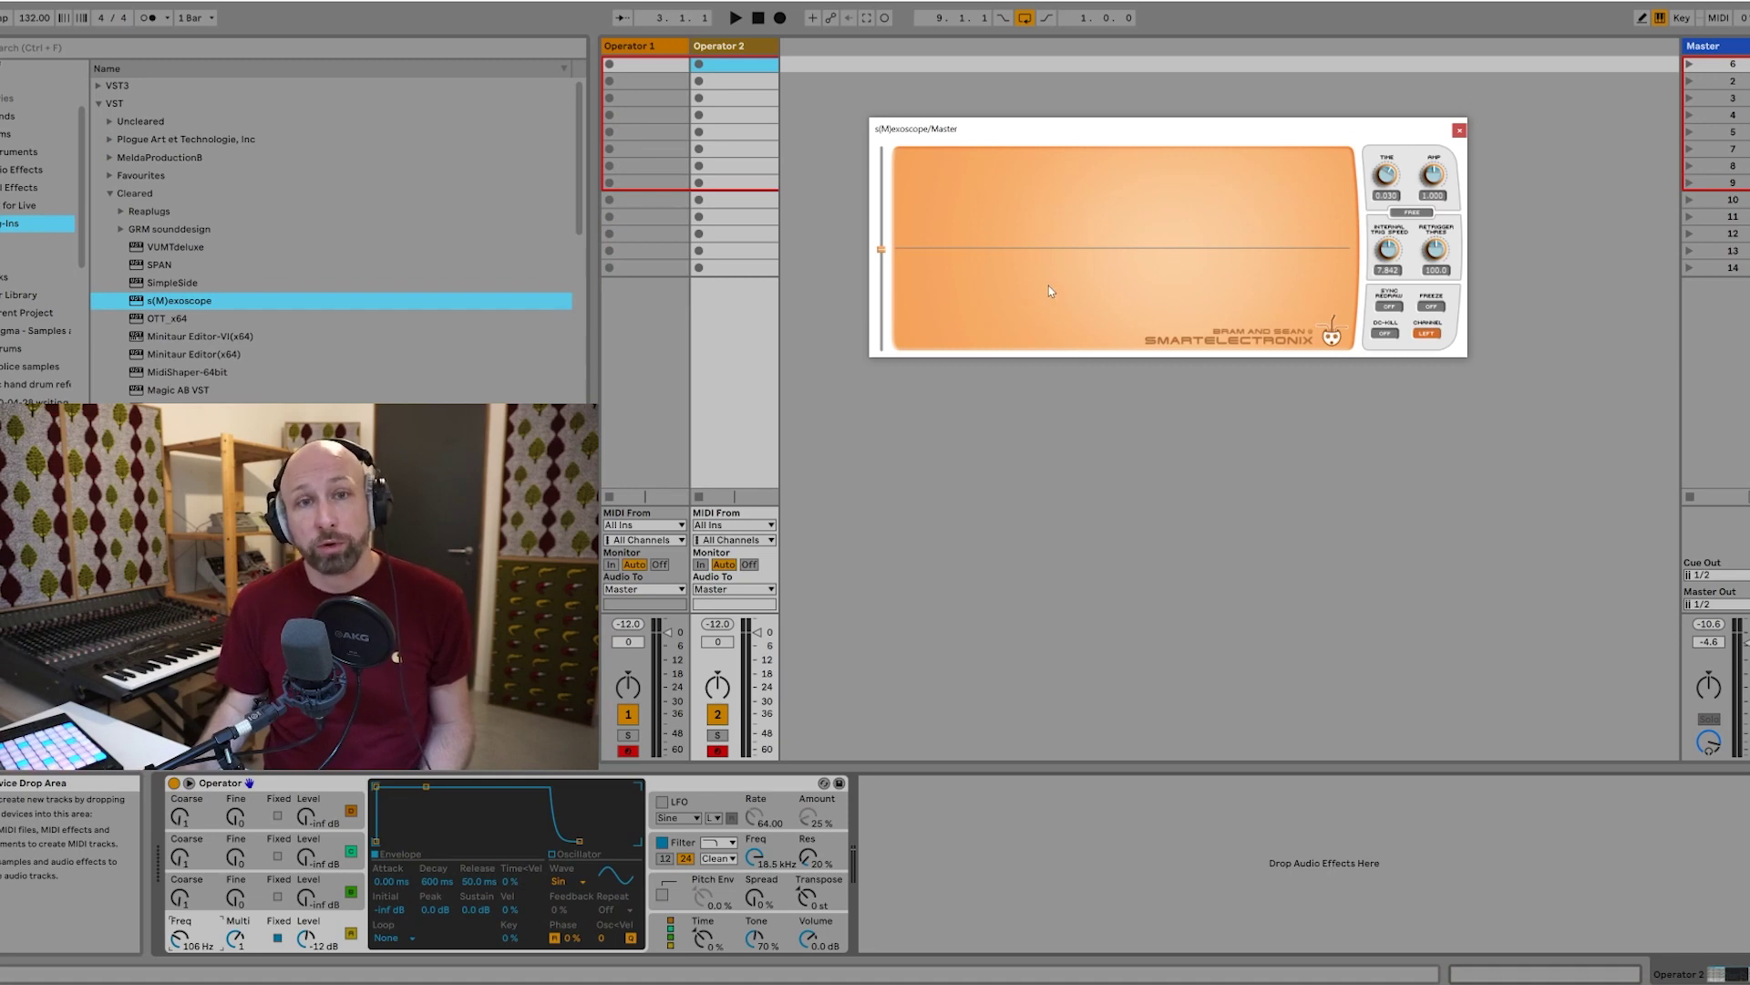
Create a MIDI clip on Operator 1 with four quarter-note C3s.
double_click(643, 64)
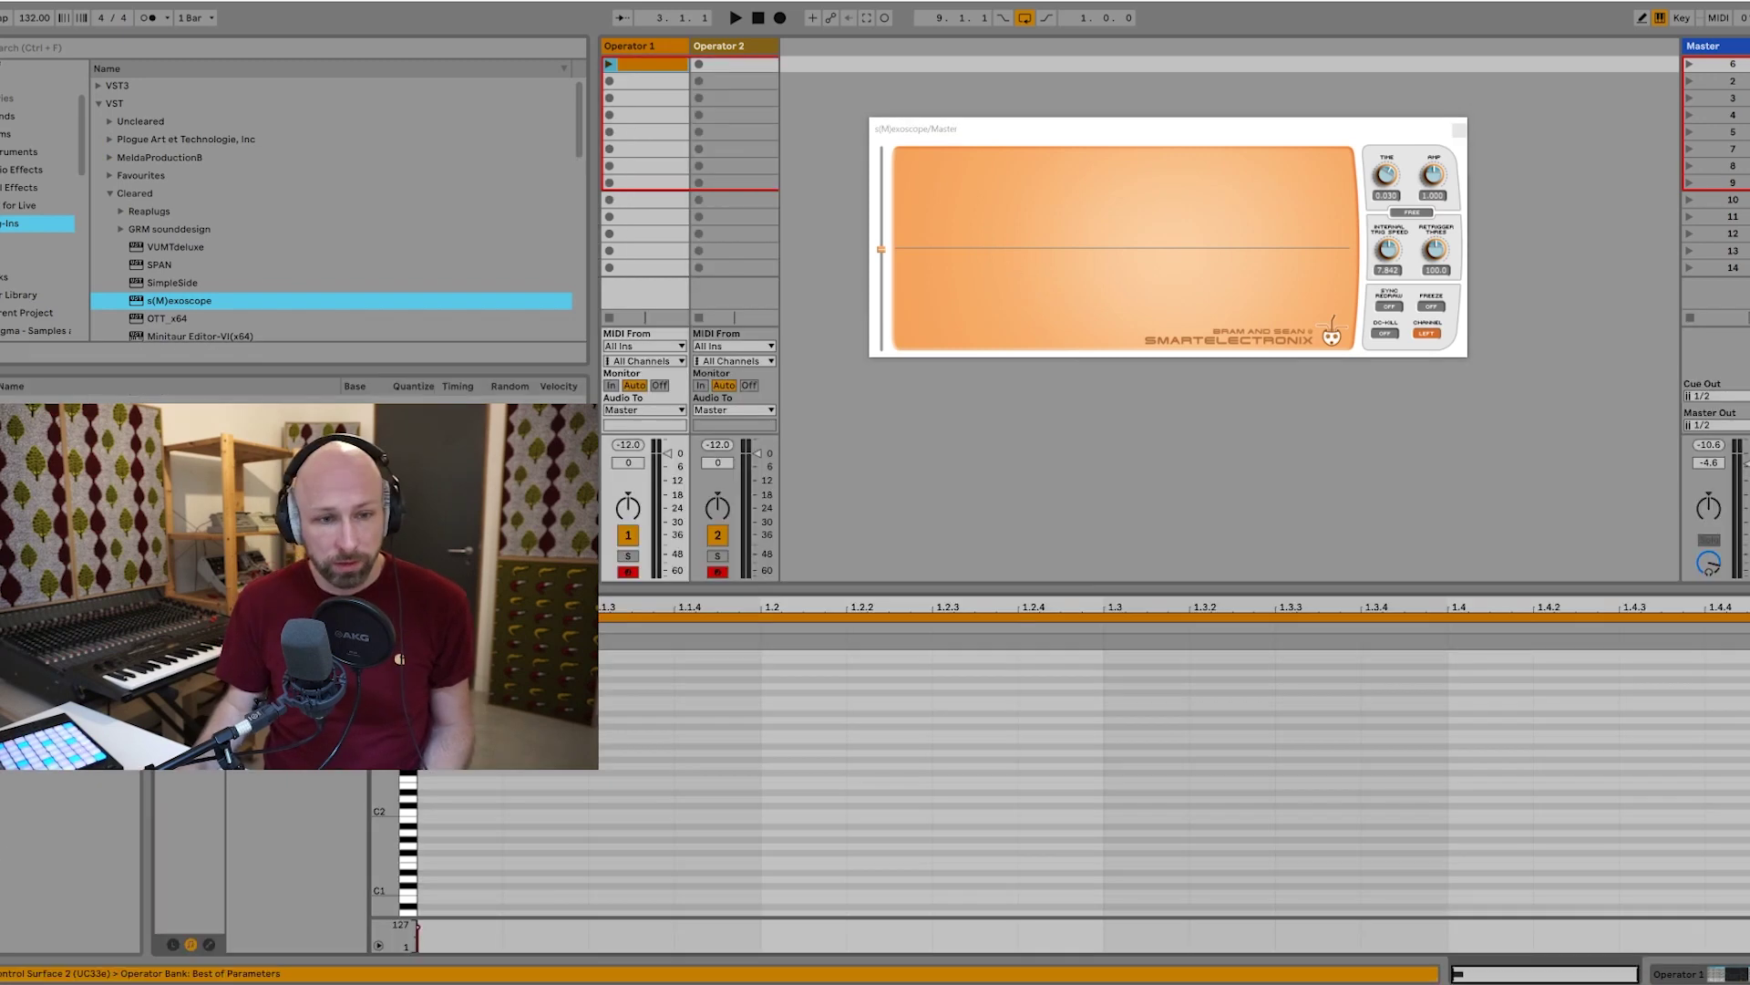
drag(421, 735, 681, 738)
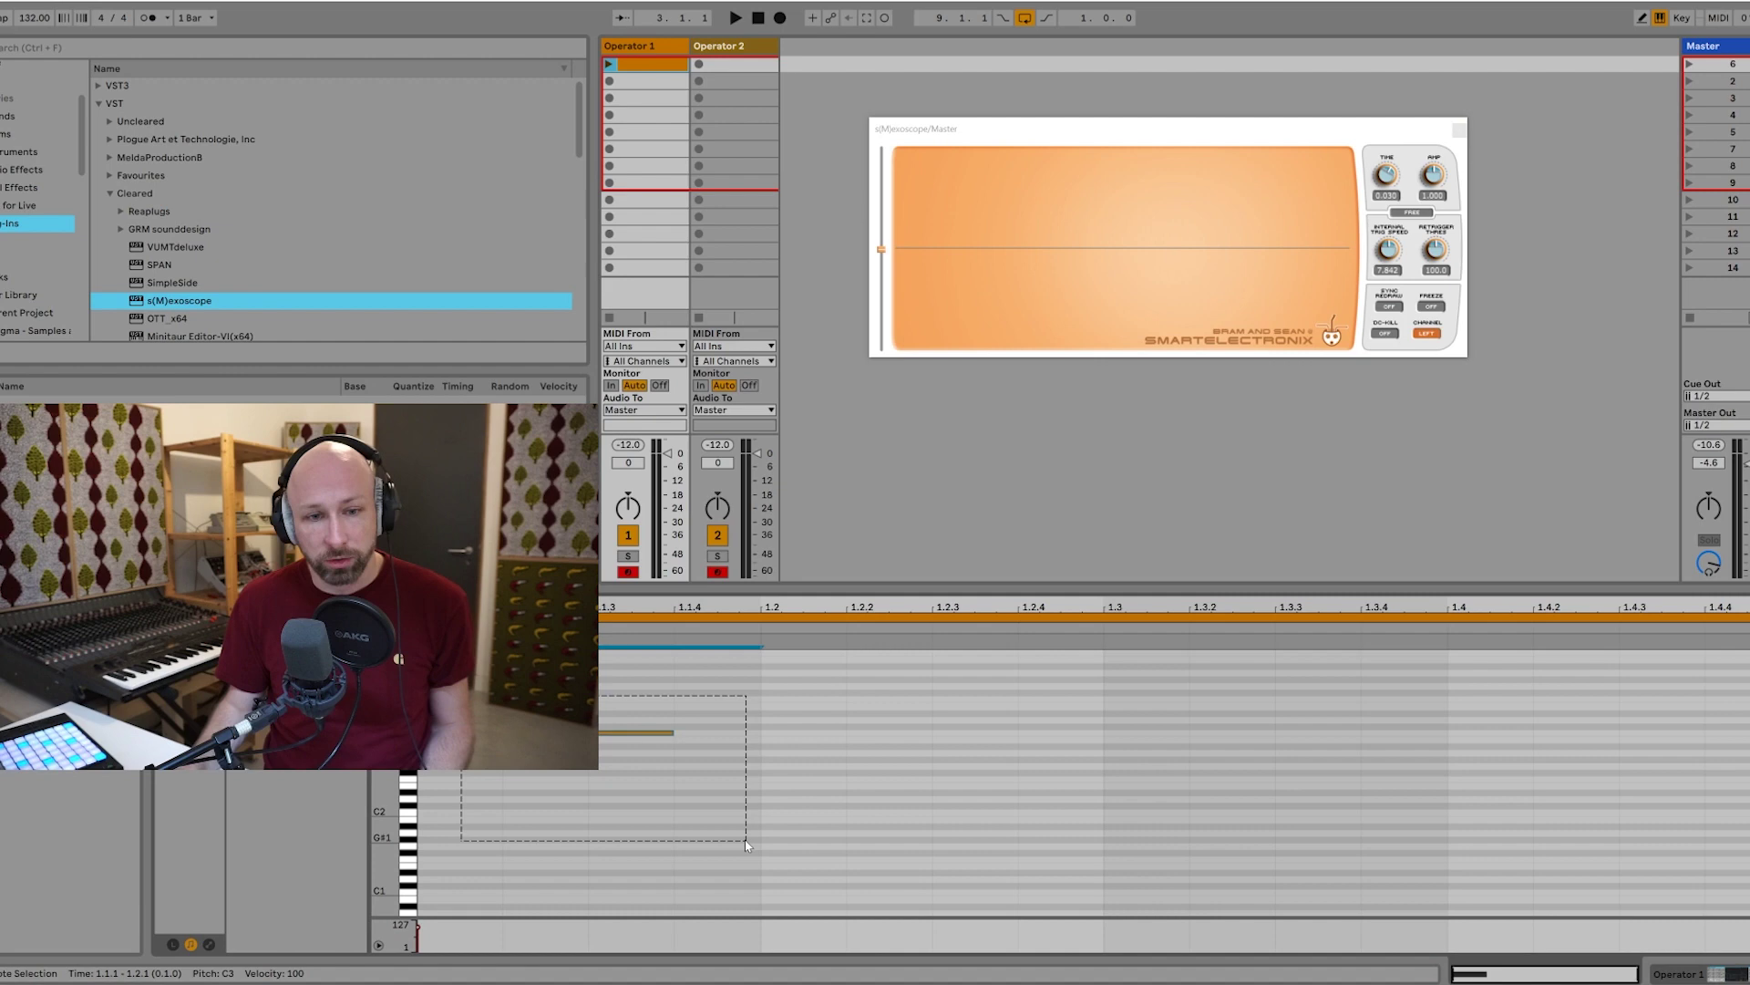
drag(746, 844, 747, 838)
key(ctrl+f)
drag(528, 704, 732, 867)
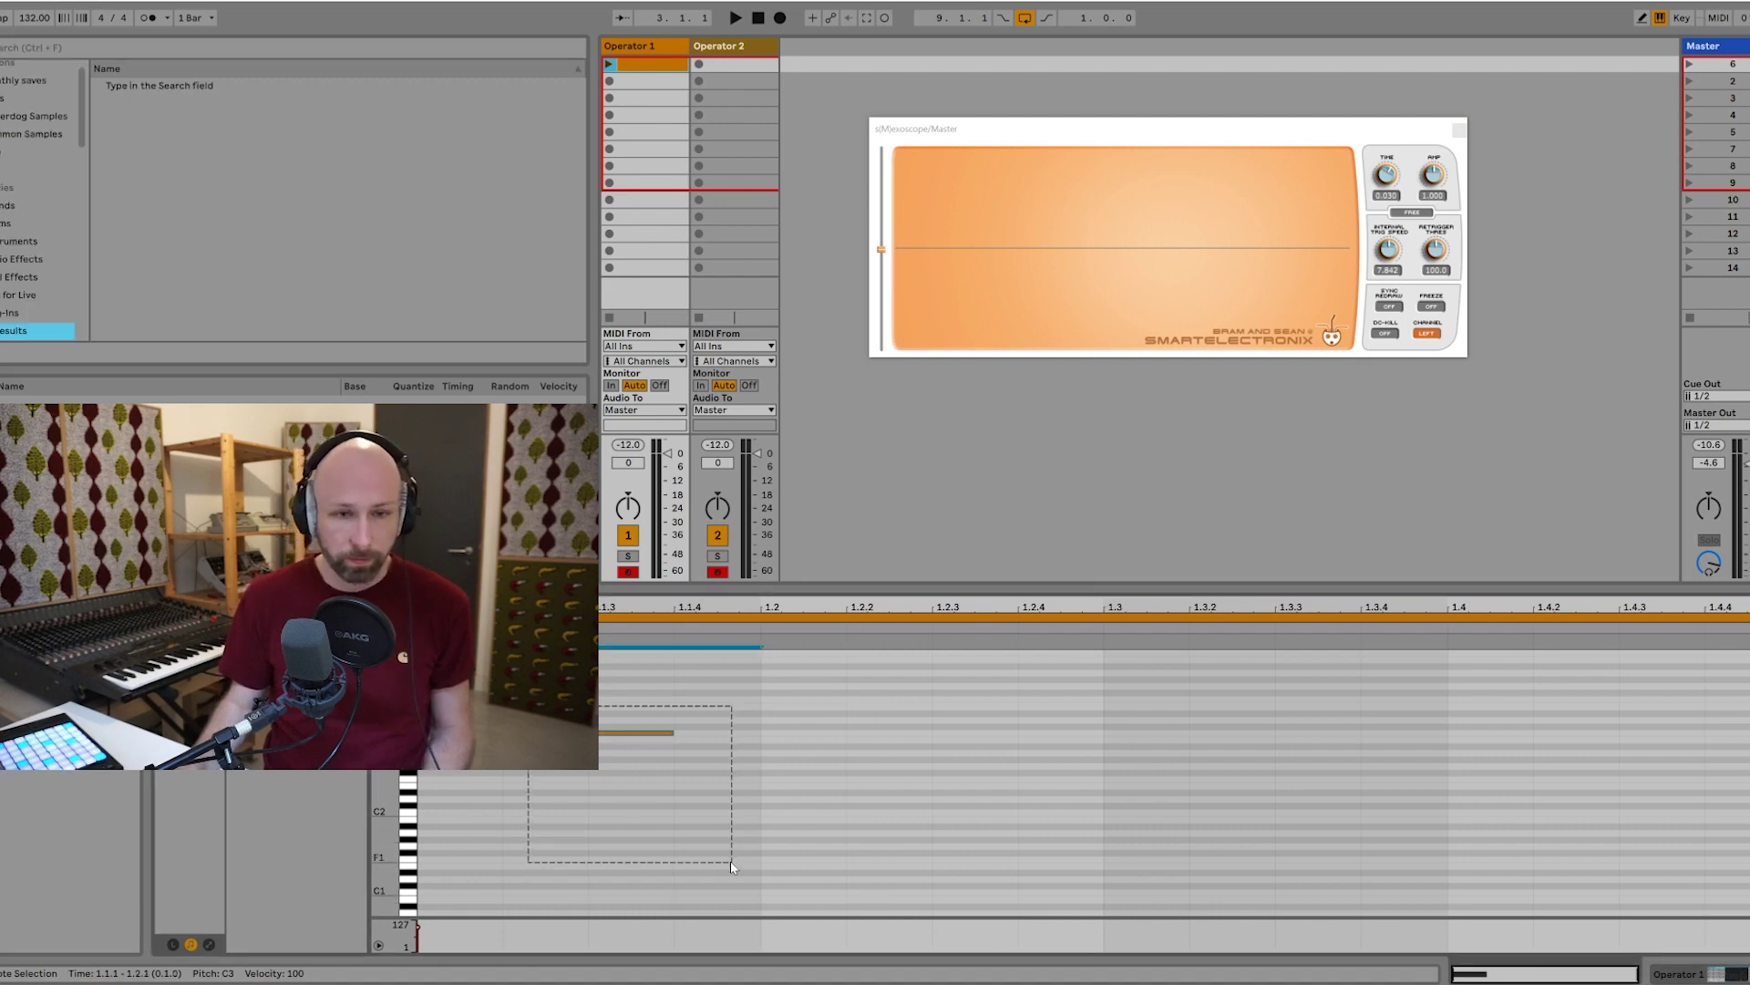
key(ctrl+d)
key(ctrl+d)
key(ctrl+d)
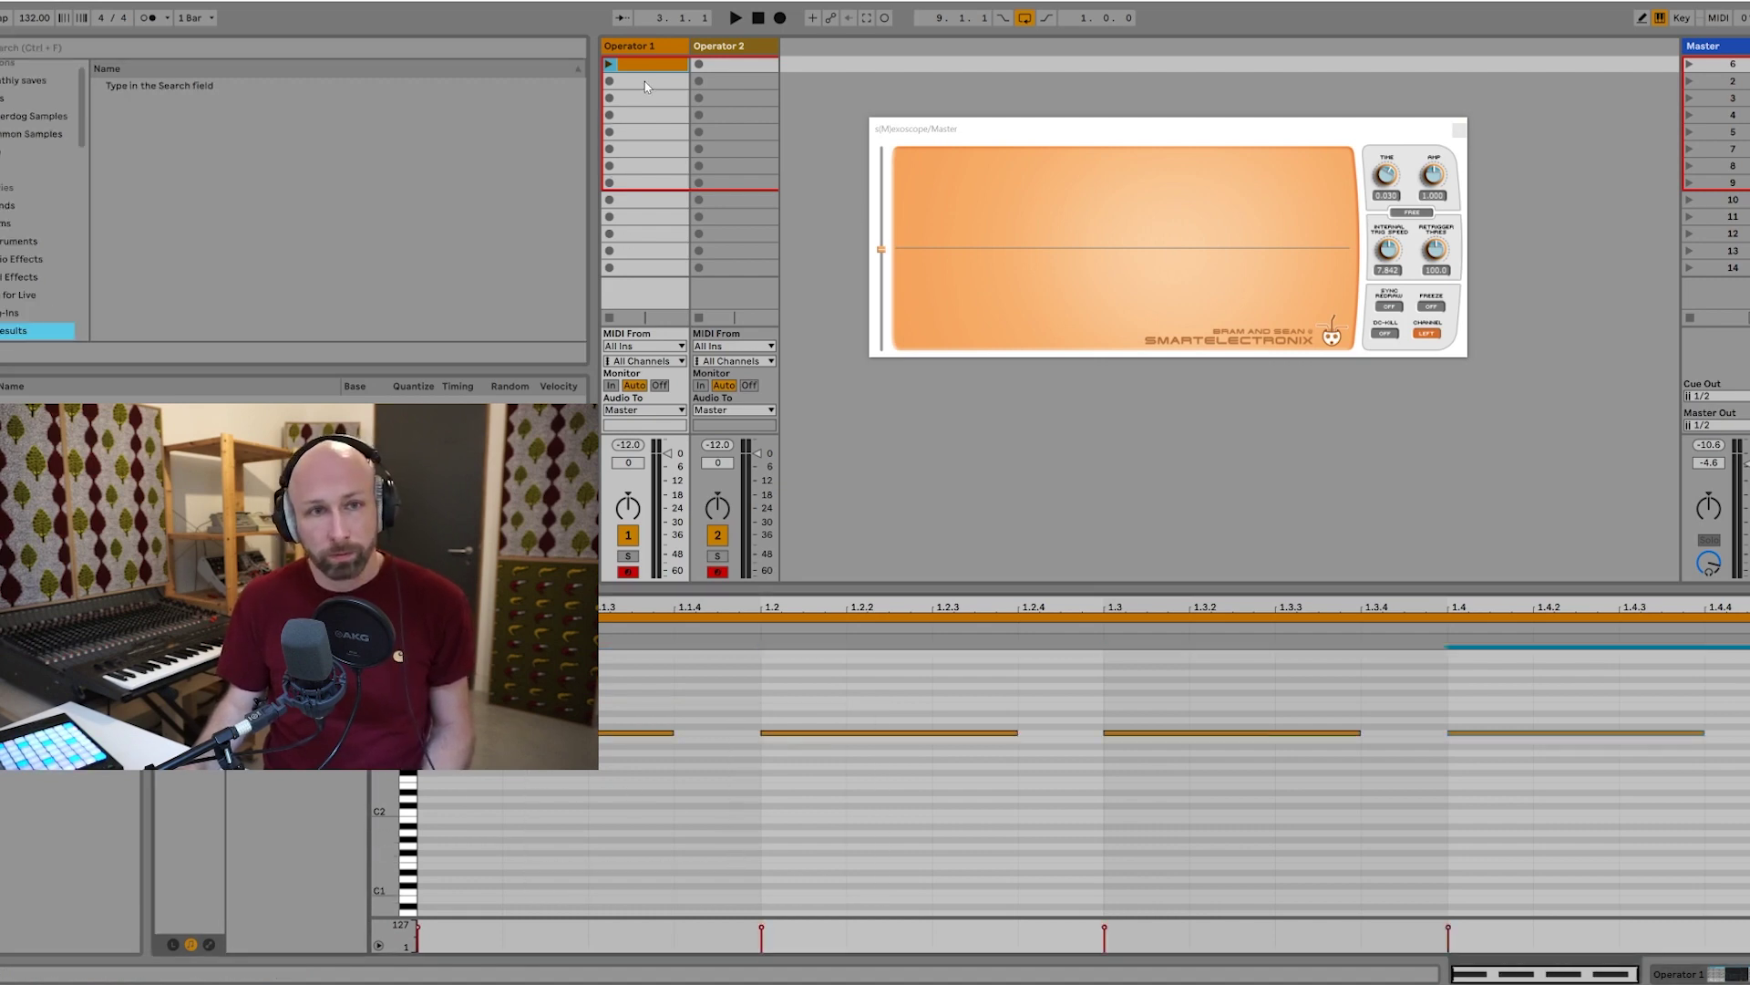
Copy the clip to Operator 2's first slot and play both clips together.
drag(646, 65, 720, 65)
click(1691, 65)
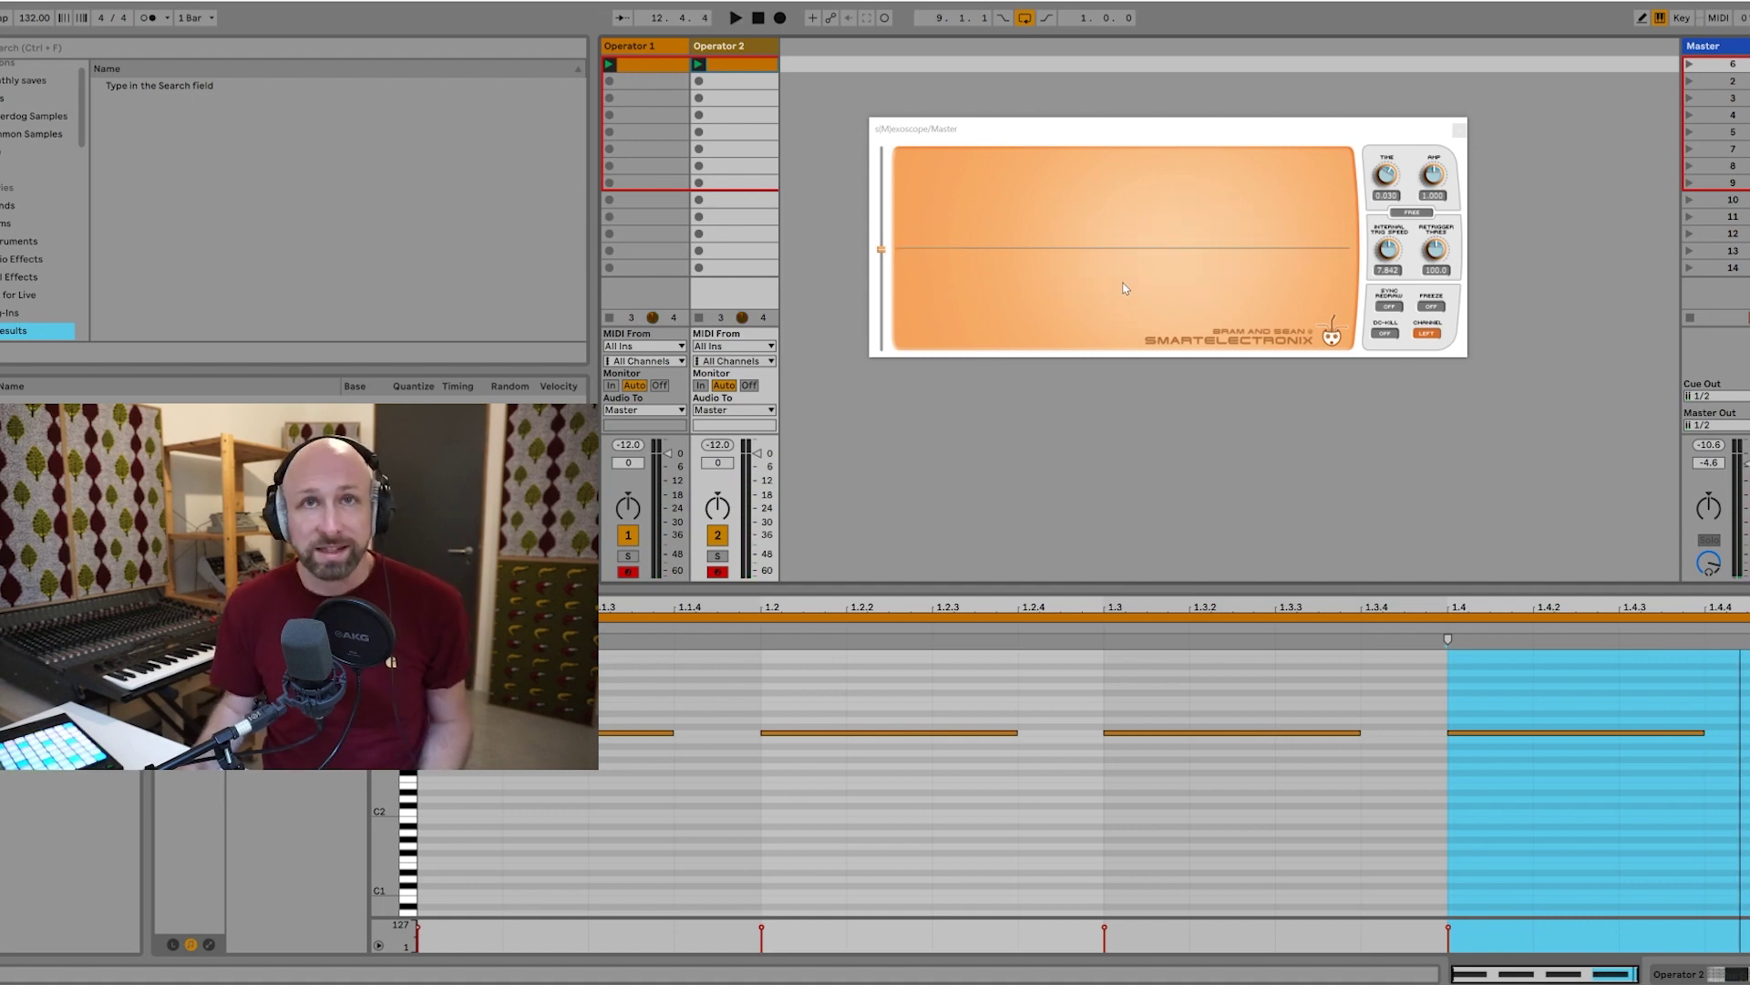
double_click(738, 44)
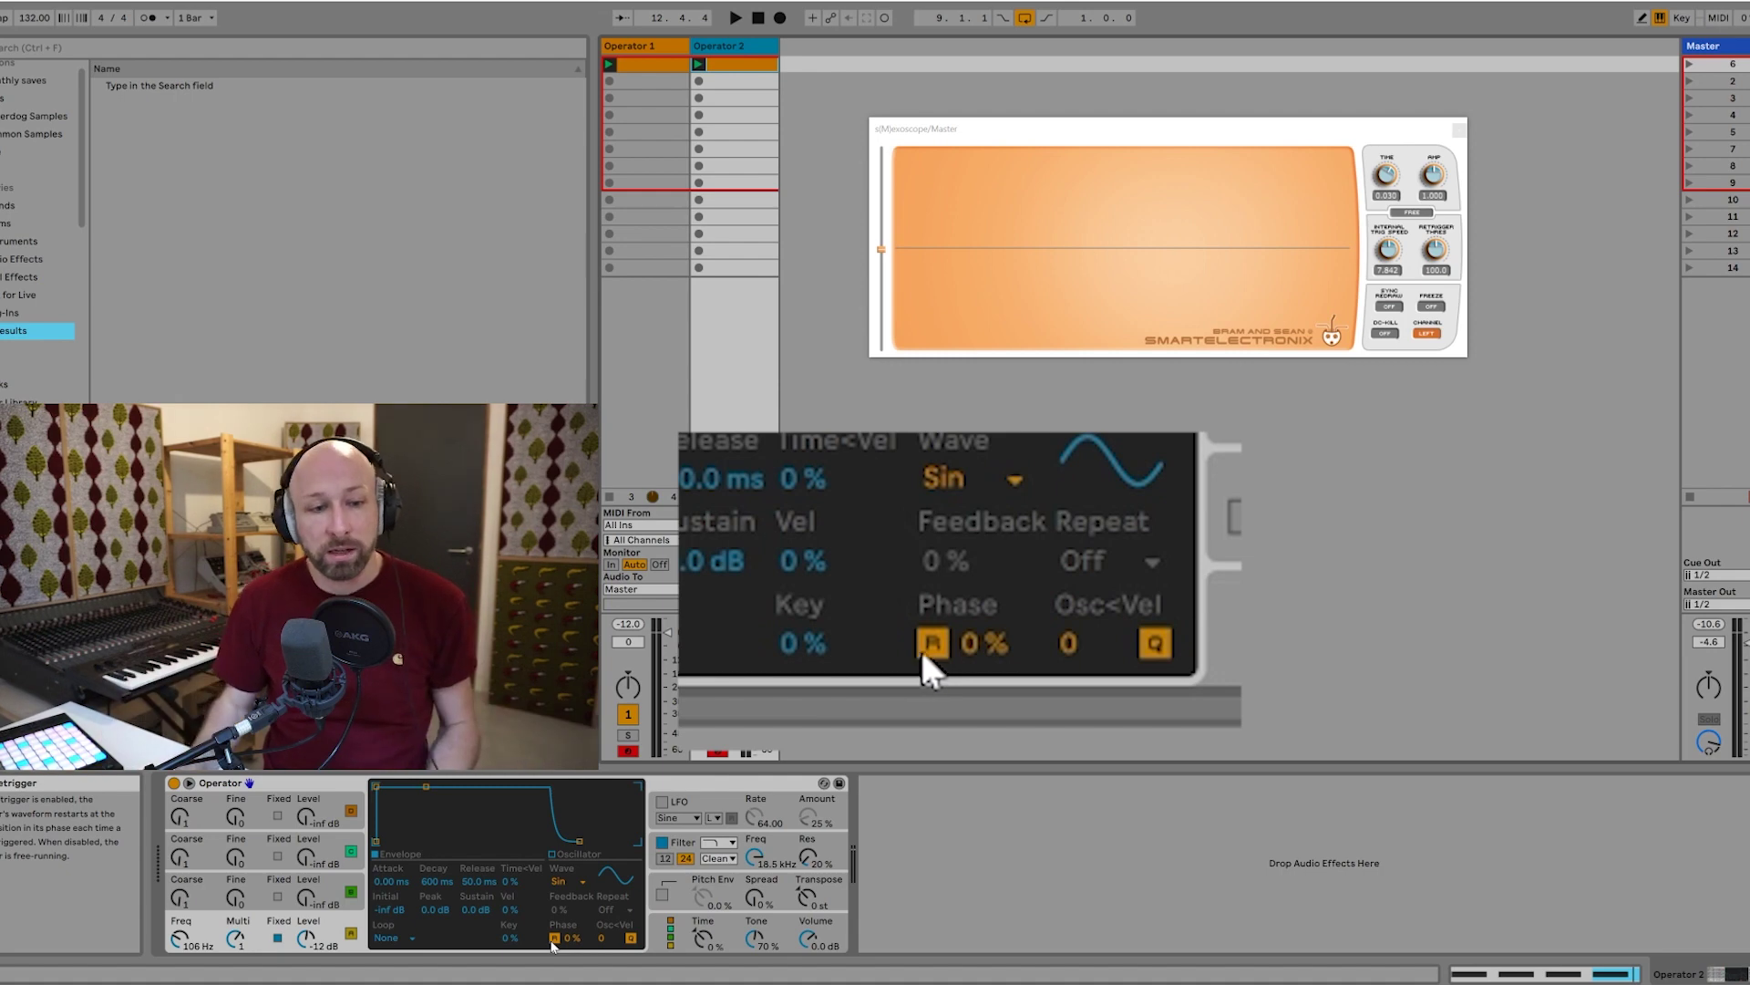
Disable Operator 2's Phase R retrigger and briefly play to watch the beating on the scope.
click(554, 938)
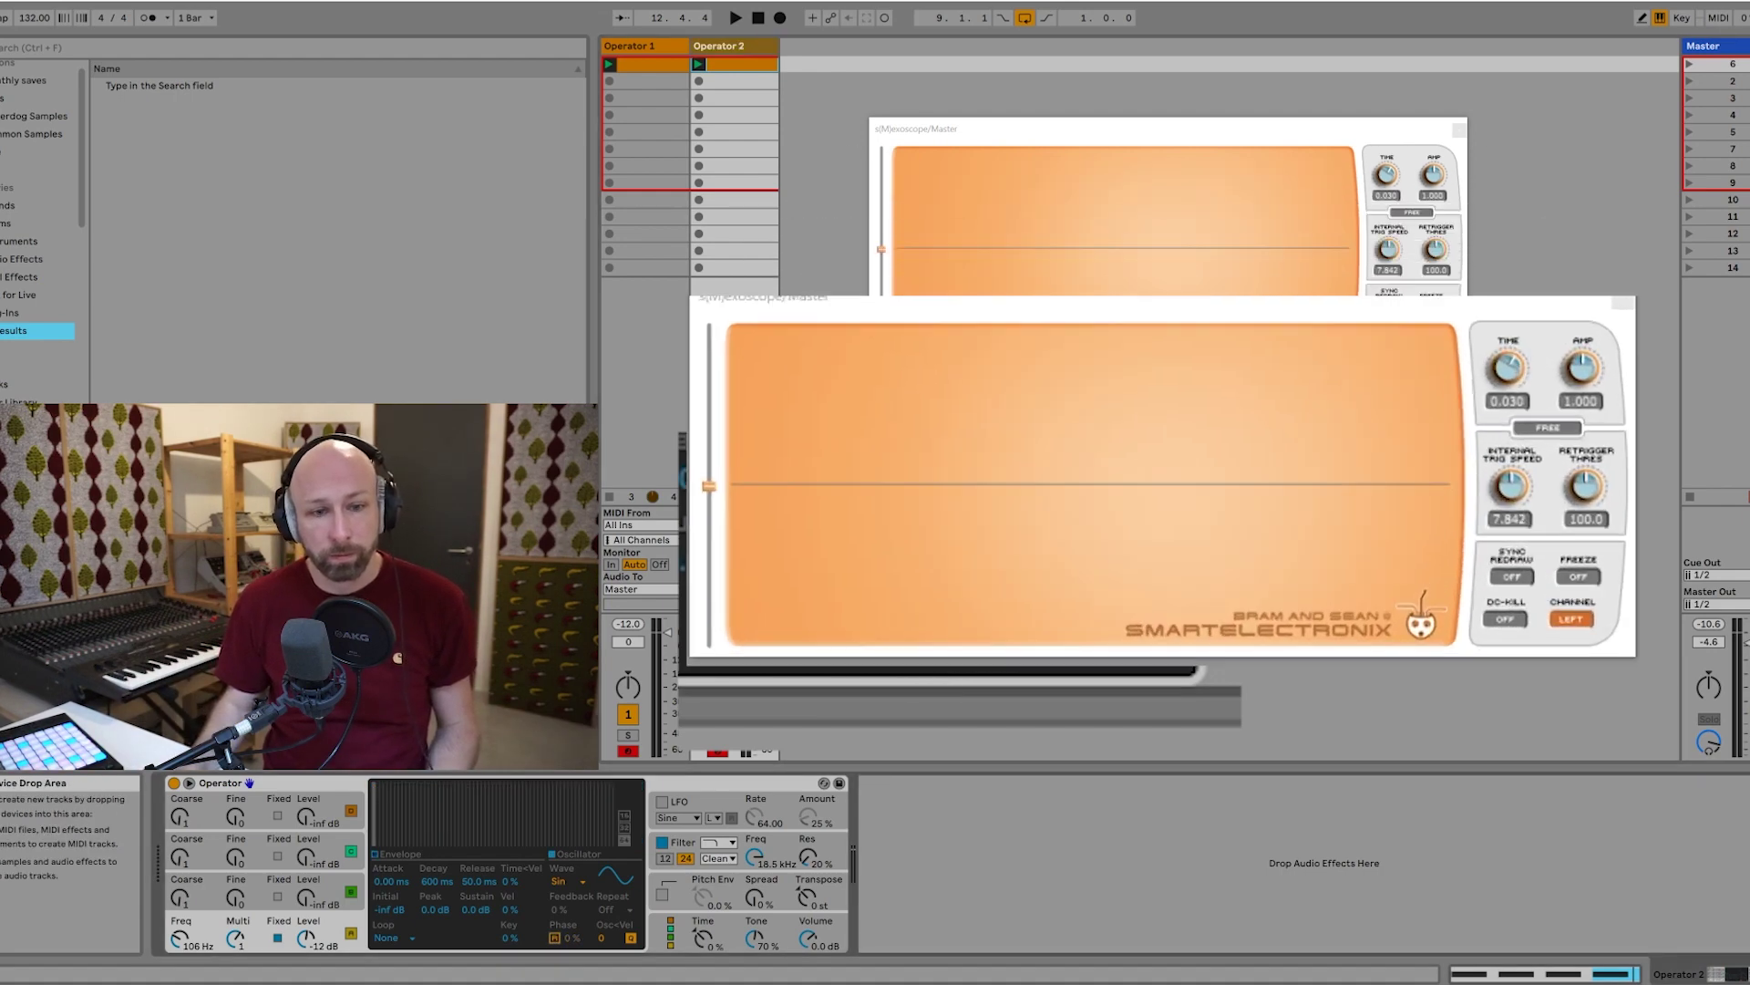
key(space)
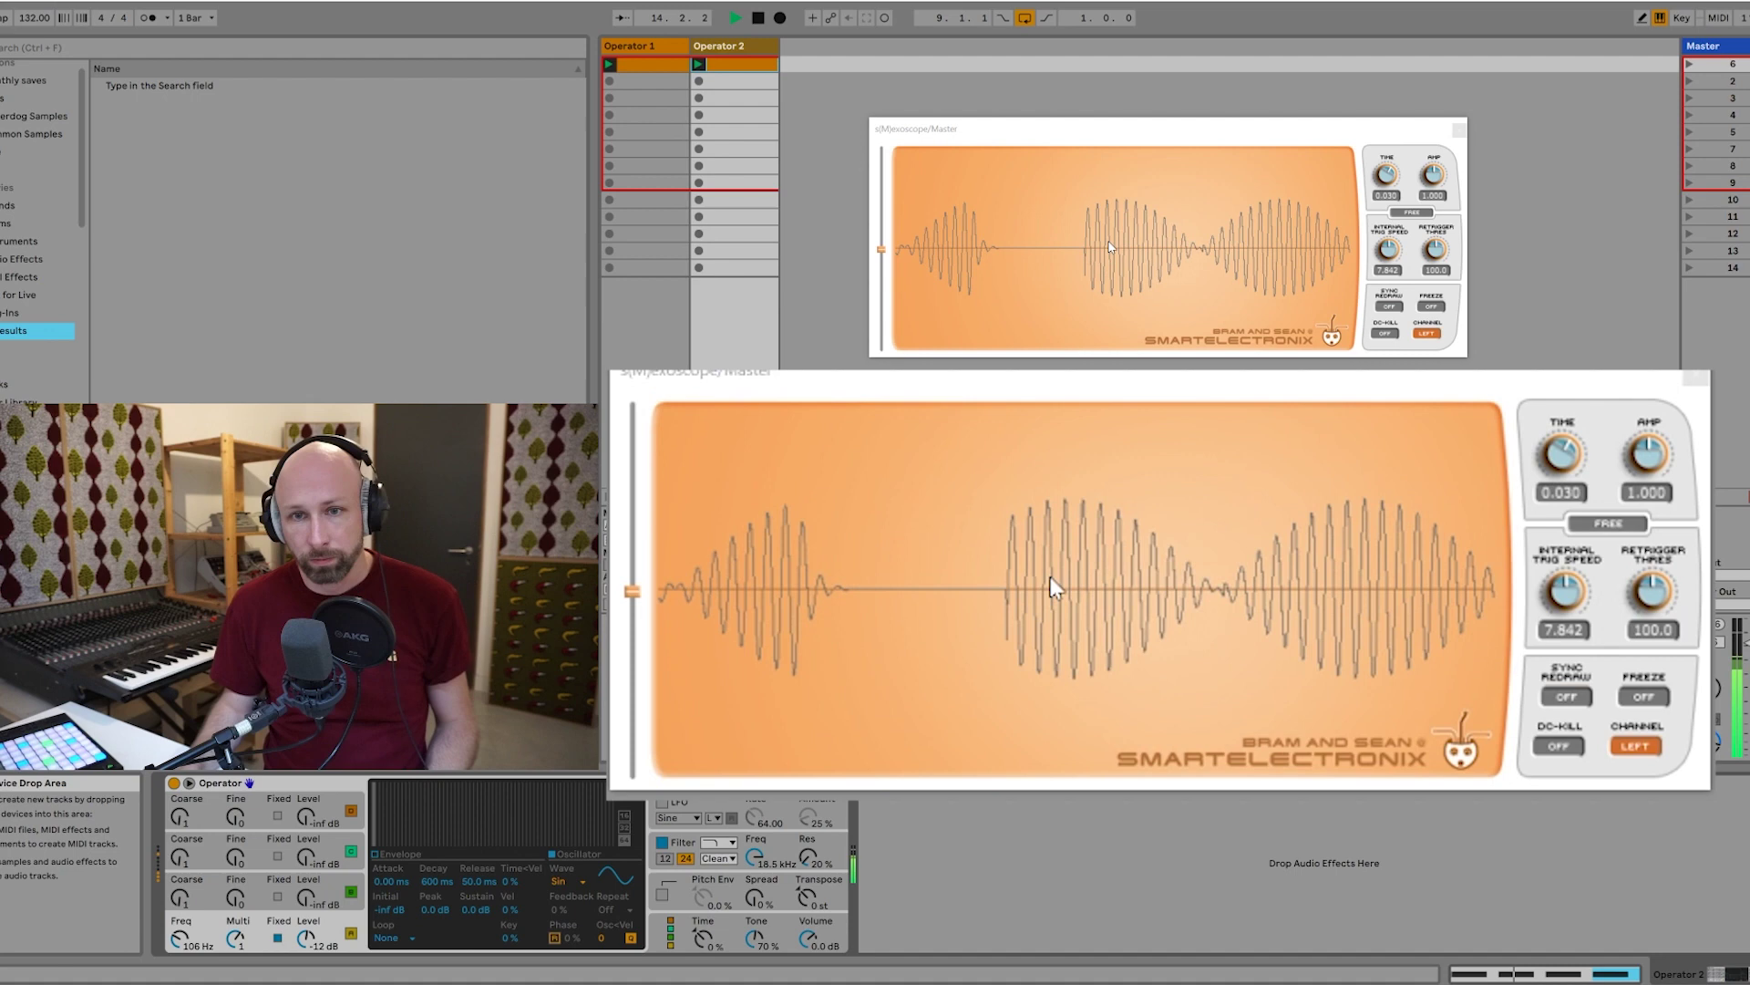
key(space)
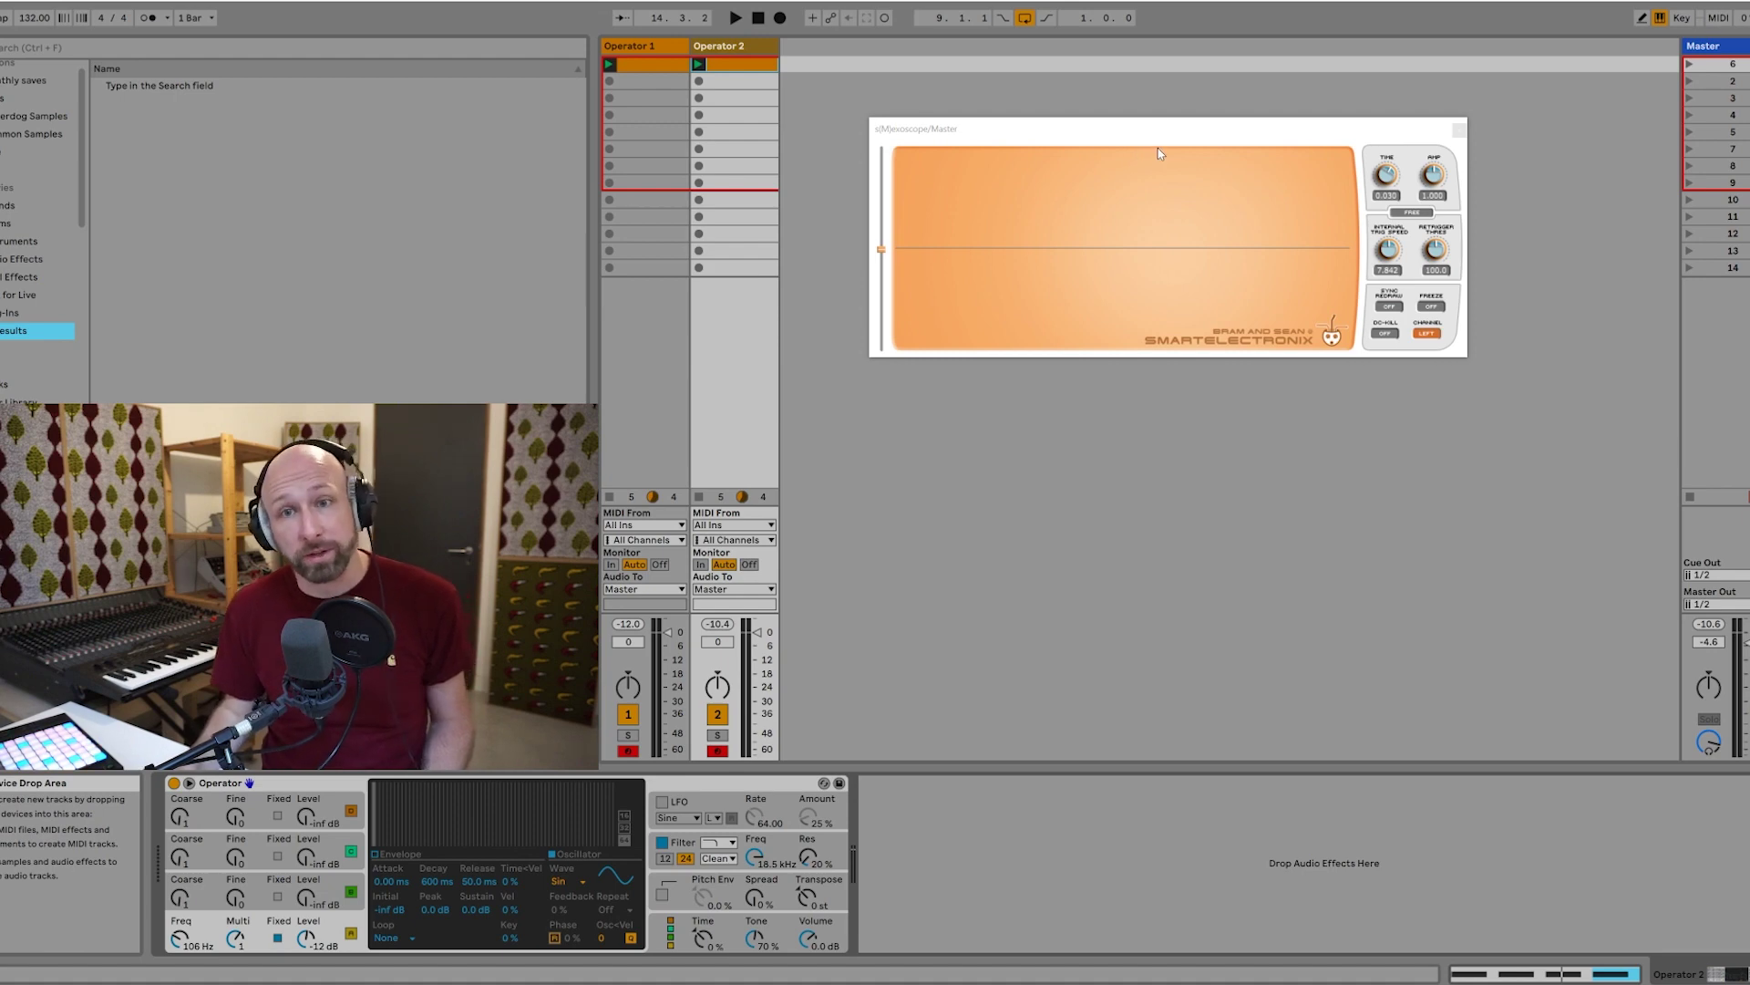
mouse_move(1181, 134)
mouse_down()
mouse_move(1106, 161)
mouse_move(1157, 147)
mouse_up()
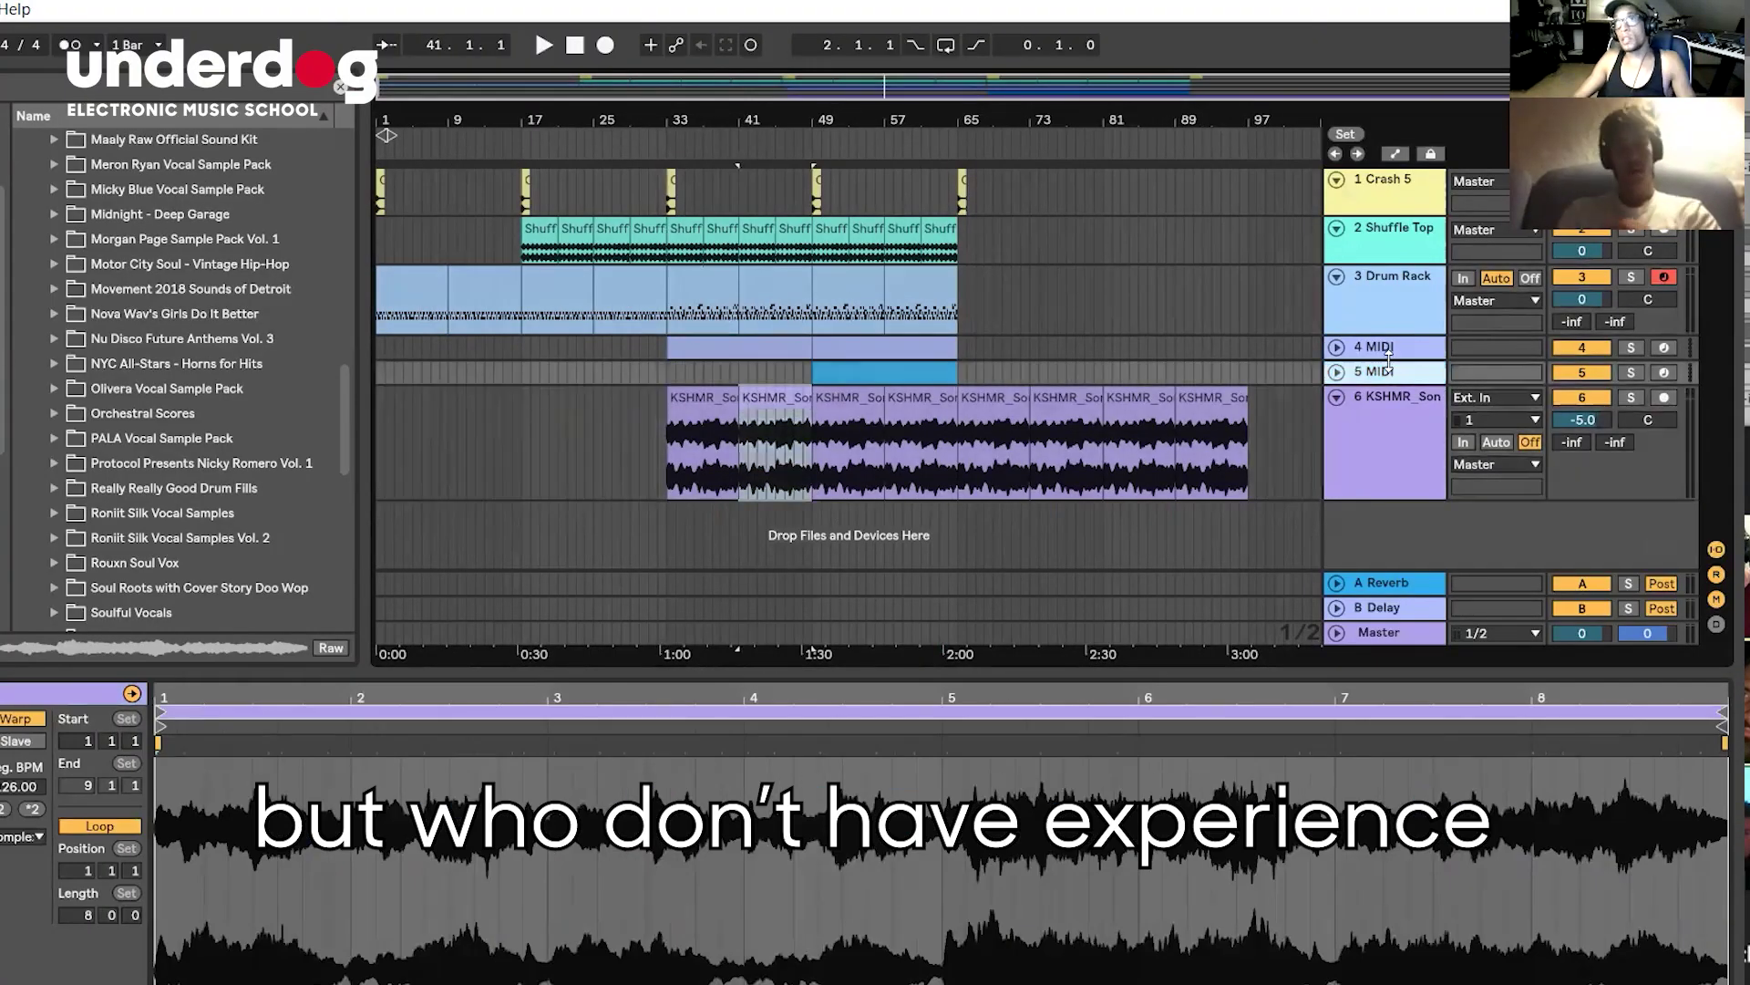
click(830, 476)
drag(829, 476, 830, 463)
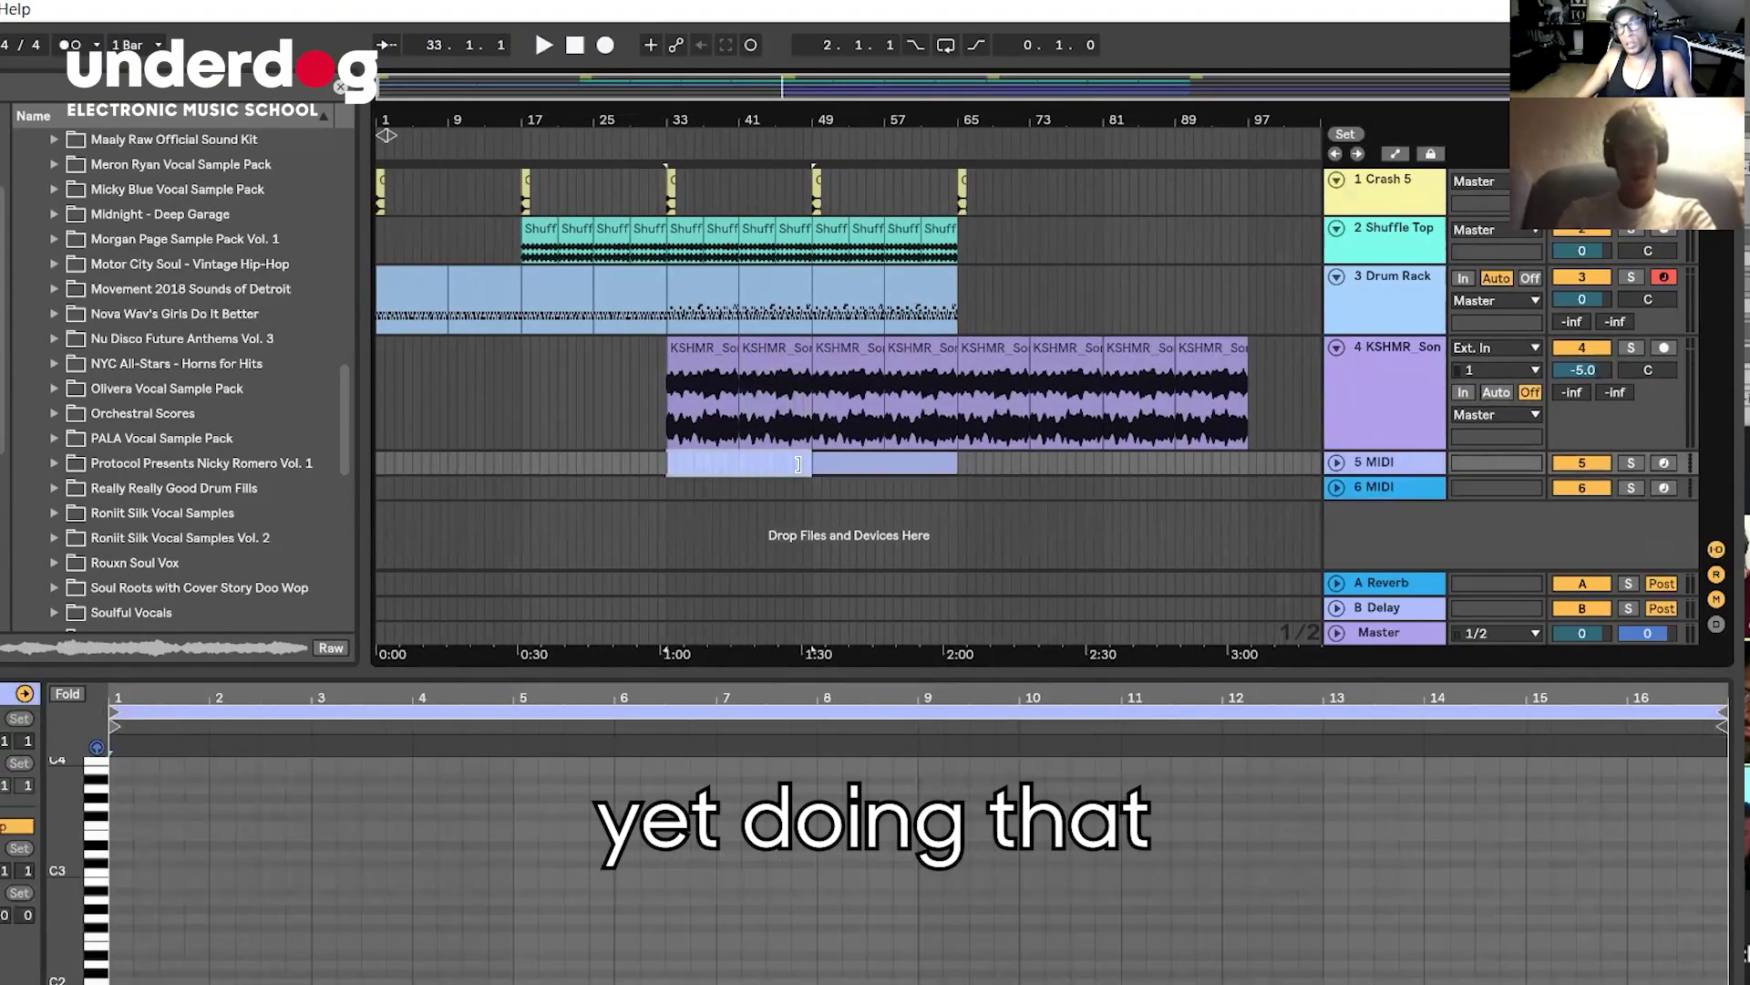
click(702, 301)
click(884, 410)
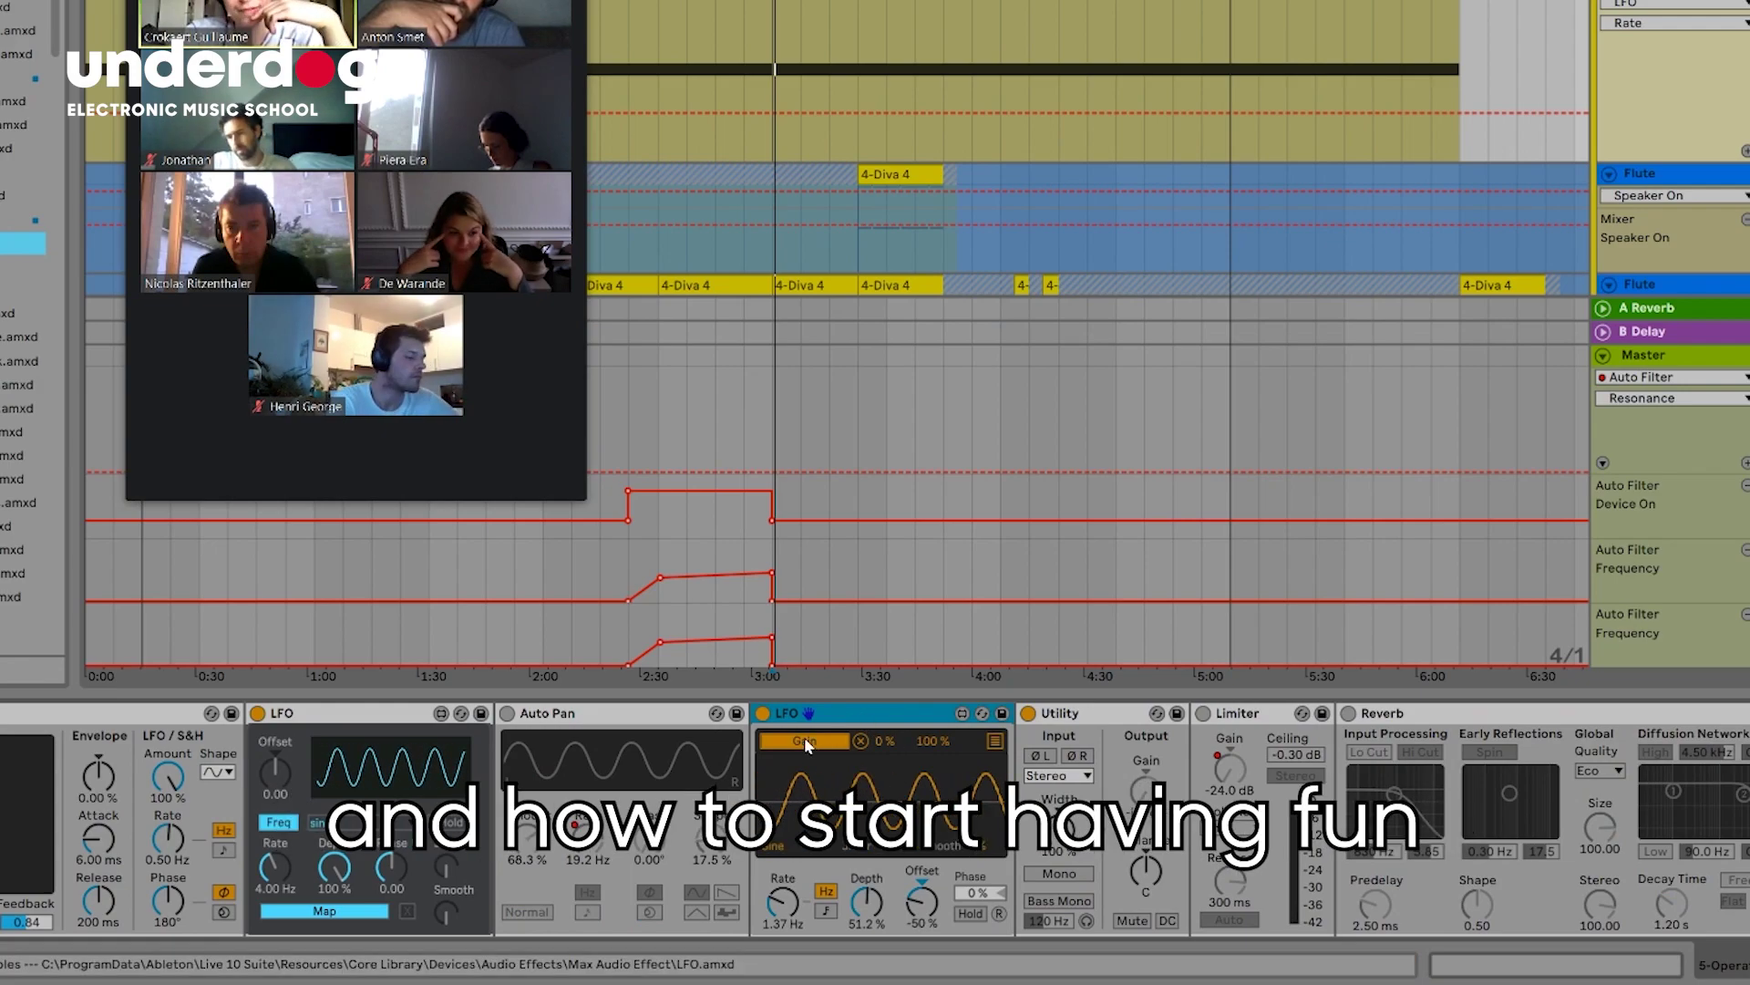
drag(782, 903, 791, 906)
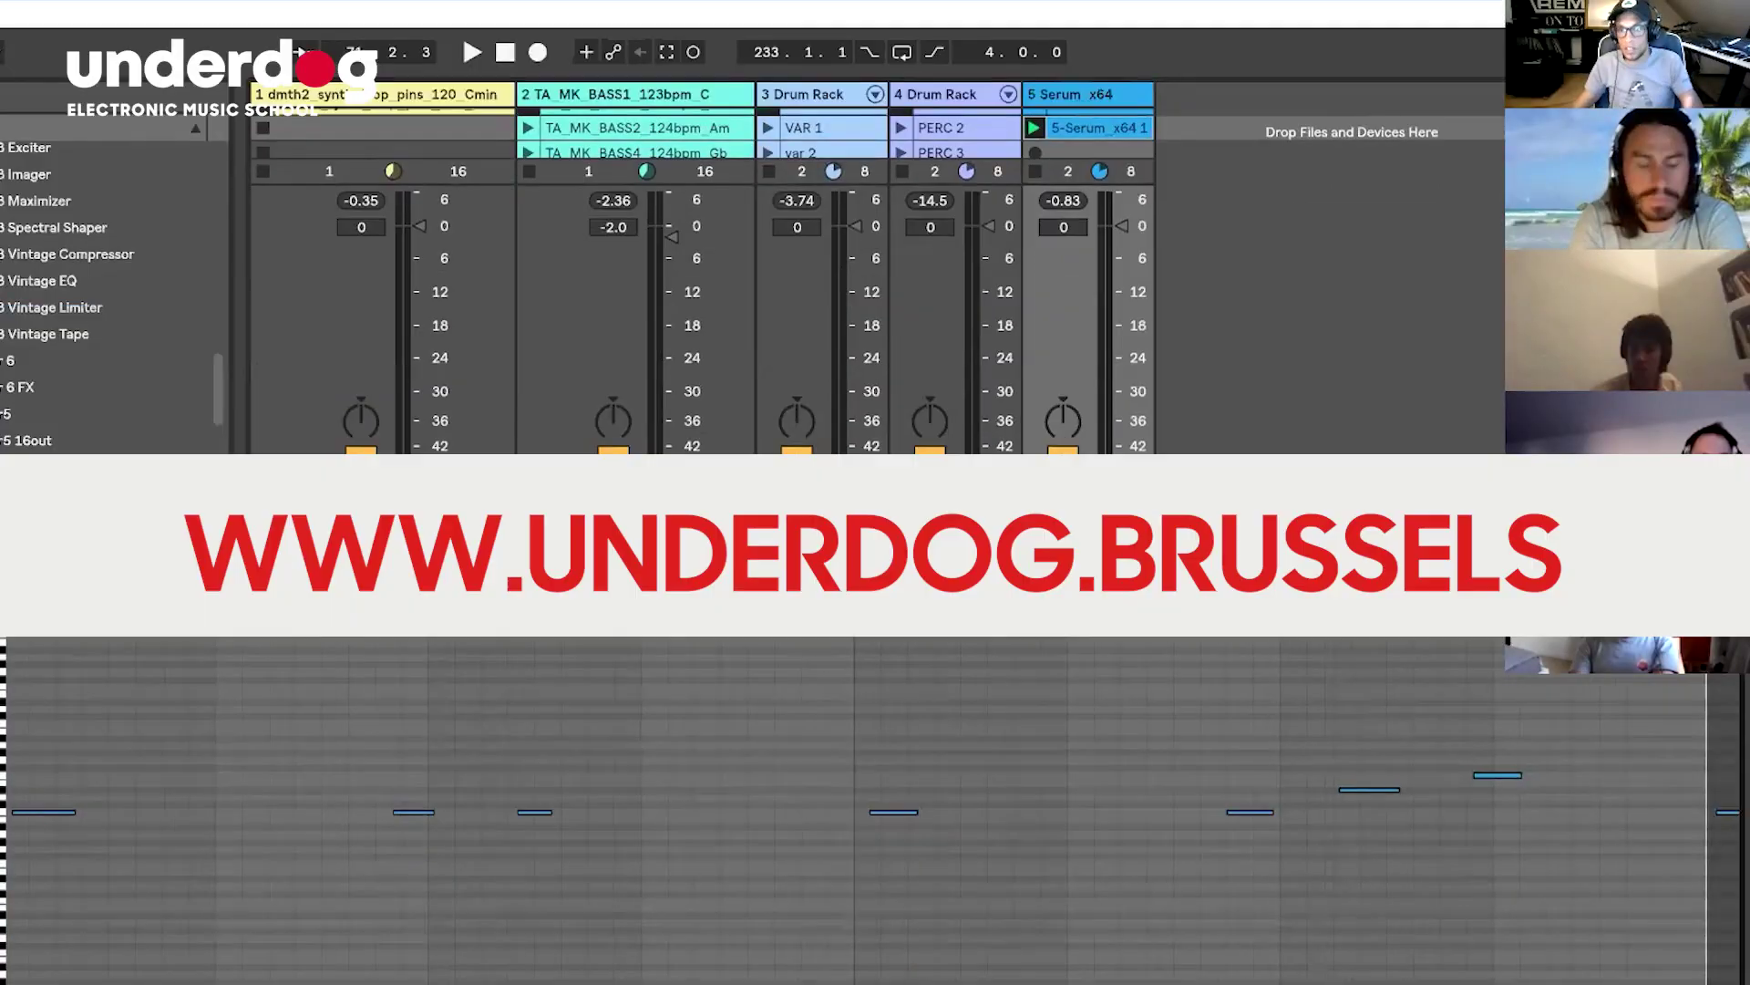
key(space)
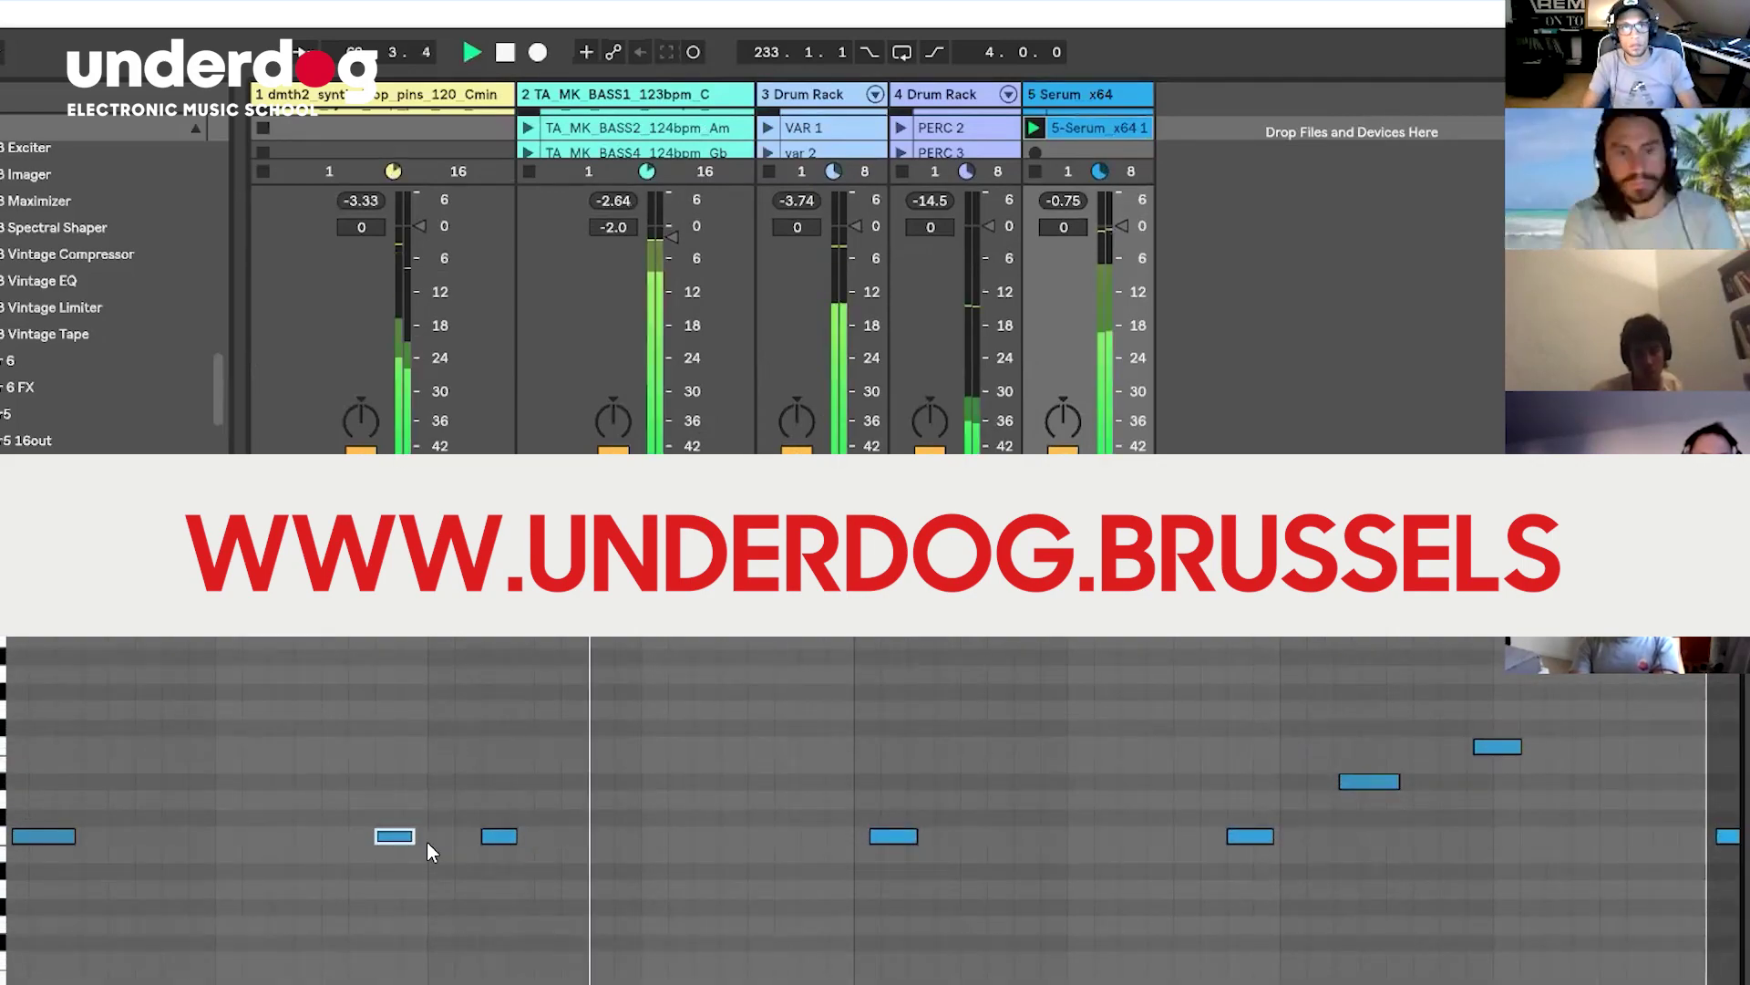